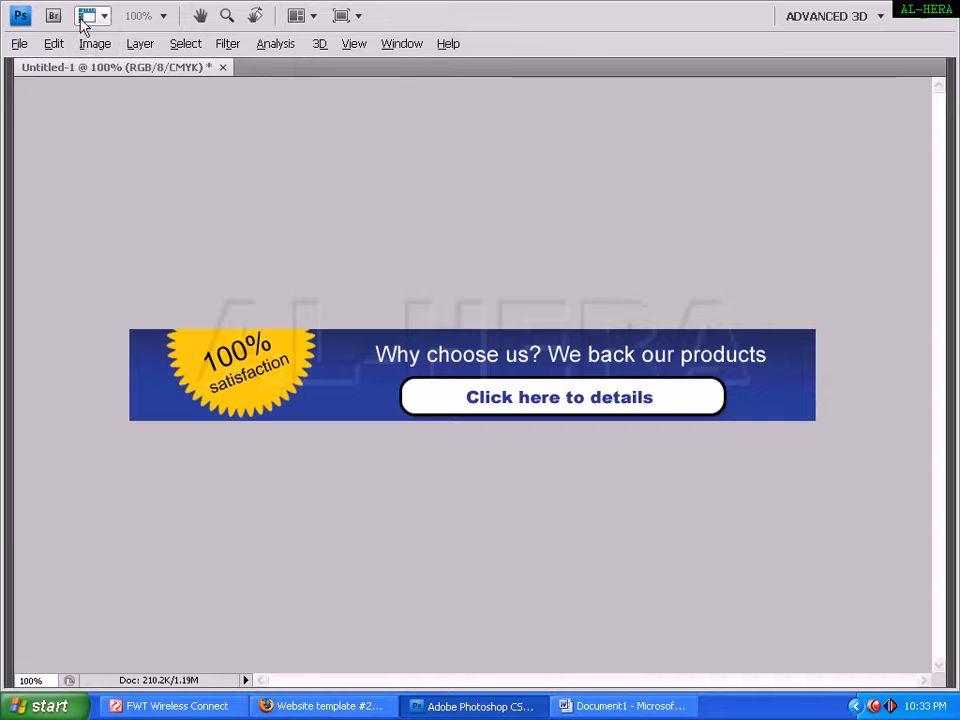
# Create a new 740 x 45 pixel document at 72 pixels/inch in RGB Color with a white background.
pyautogui.click(19, 43)
pyautogui.click(30, 64)
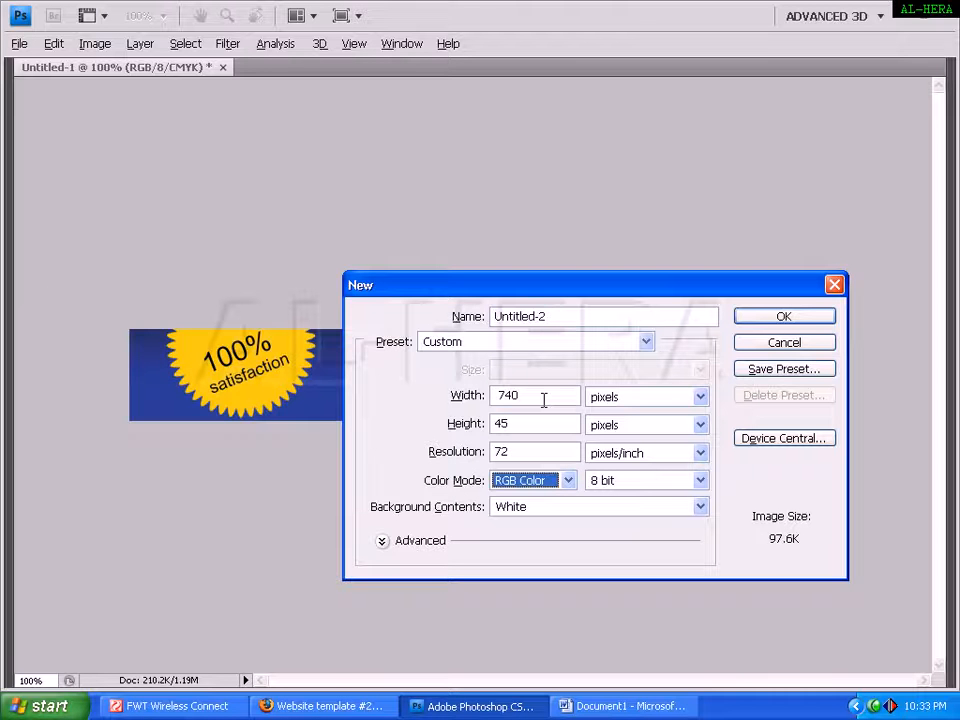
pyautogui.moveTo(532, 397); pyautogui.dragTo(508, 396)
pyautogui.click(524, 424)
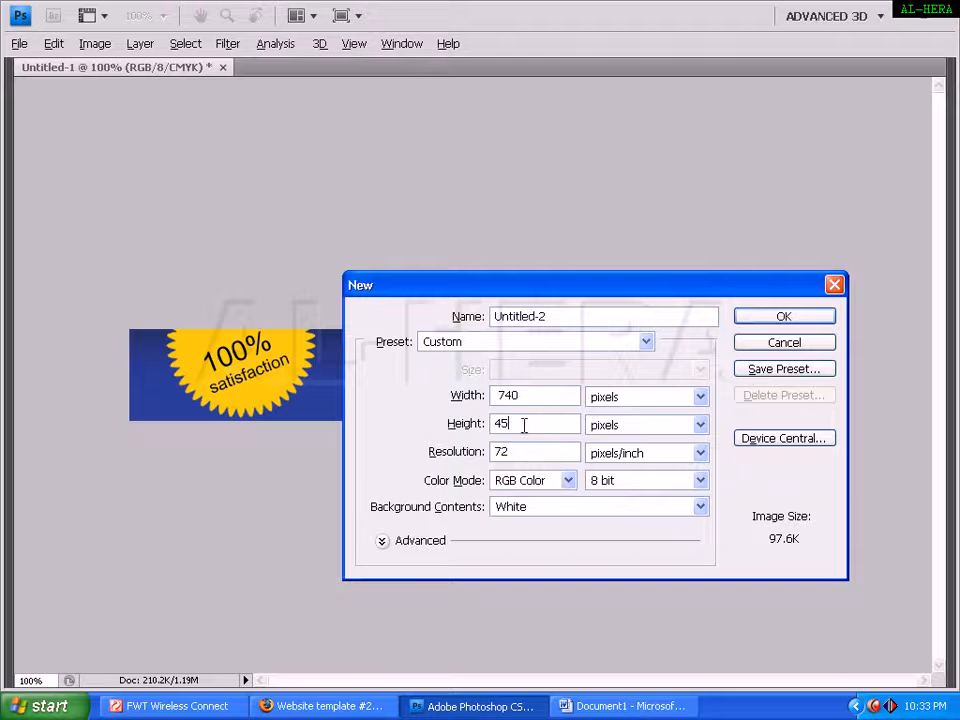
pyautogui.click(773, 320)
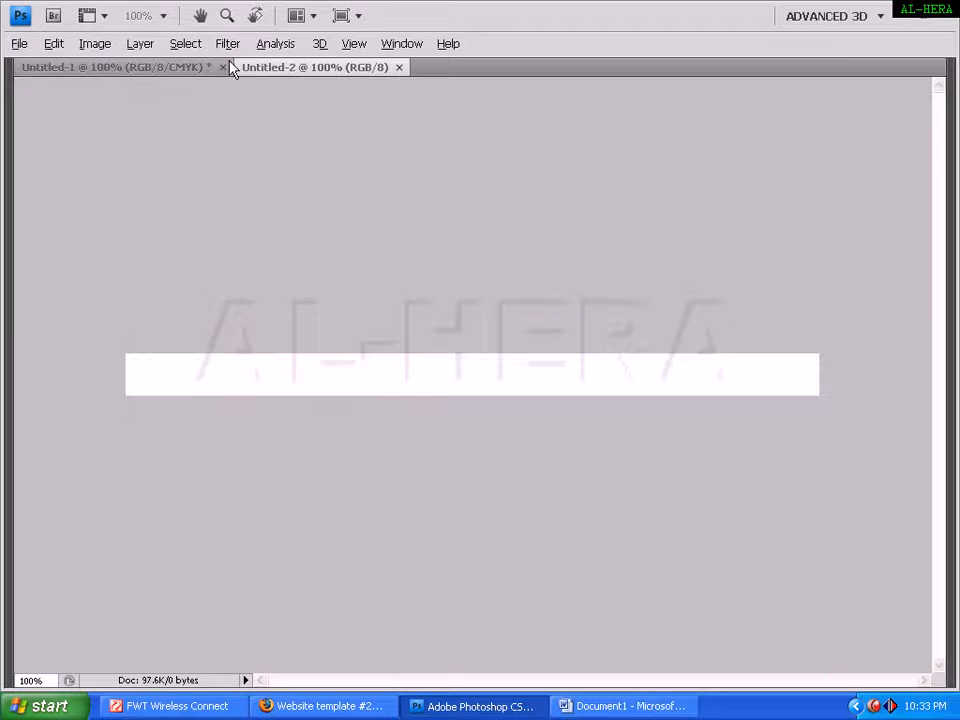
# Resize the new image to a height of 65 pixels, without constraining proportions.
pyautogui.click(100, 45)
pyautogui.click(140, 170)
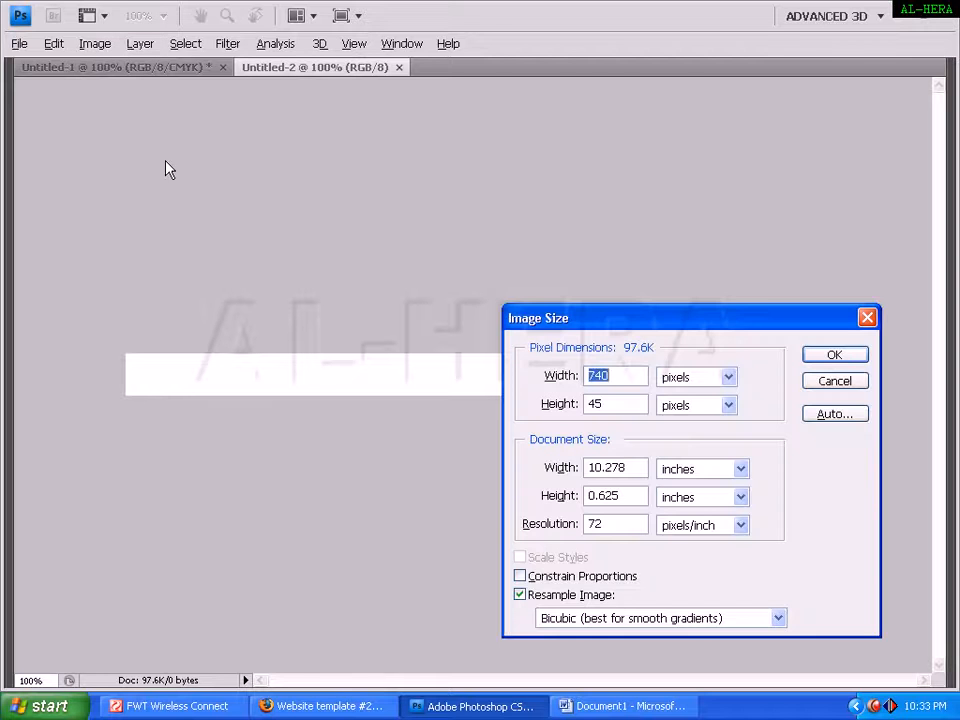
pyautogui.press('Tab')
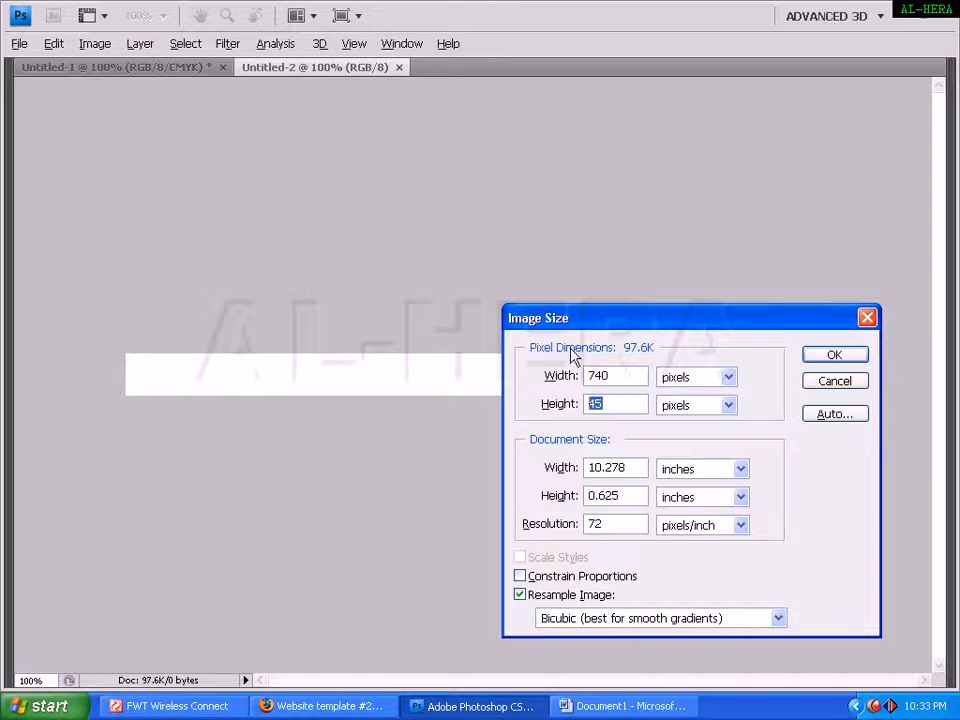
pyautogui.write('65')
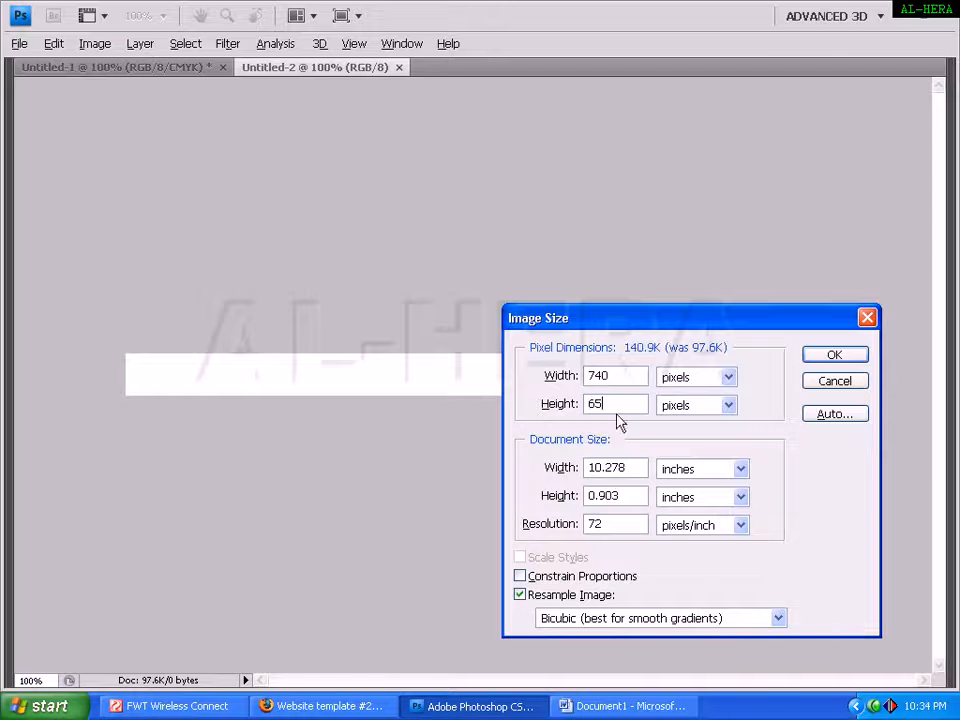
pyautogui.click(810, 357)
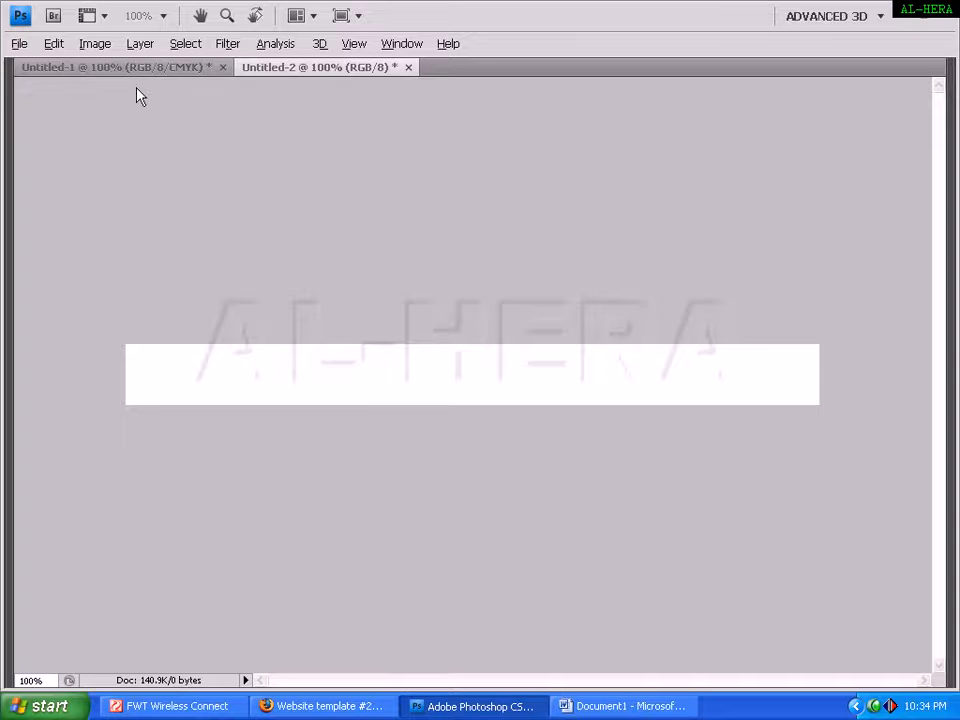
# Resize the new image to a height of 75 pixels, without constraining proportions.
pyautogui.click(95, 43)
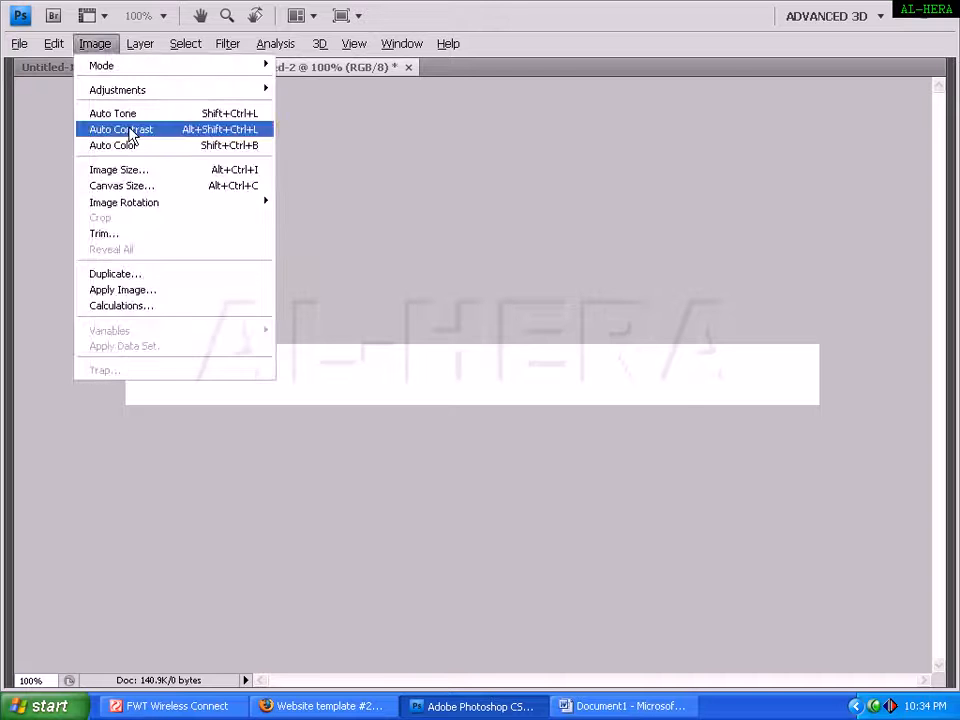
pyautogui.click(120, 167)
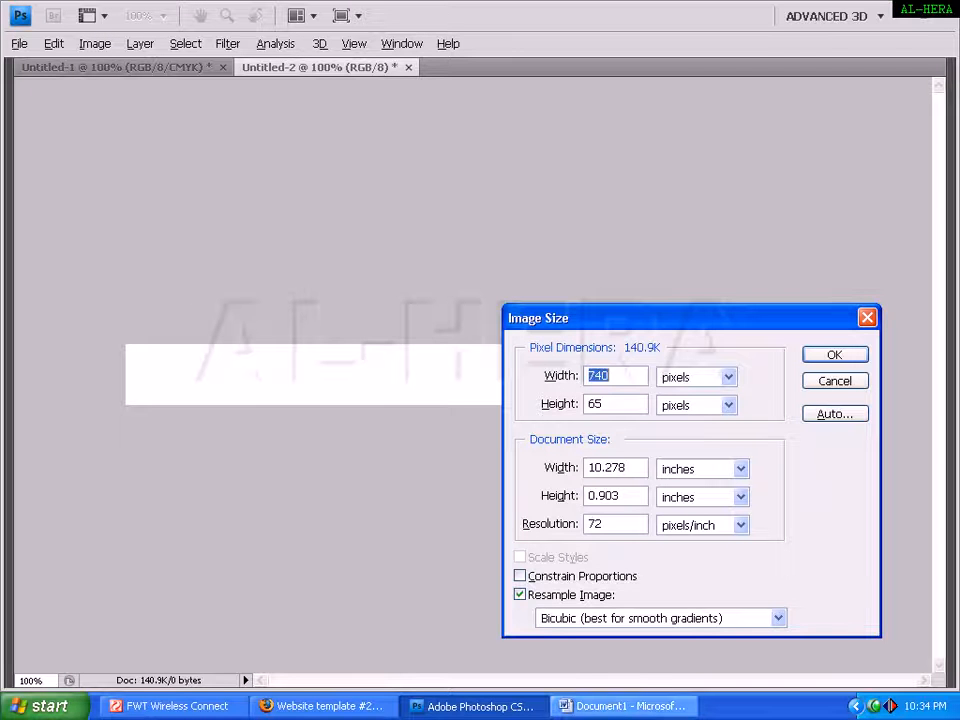
pyautogui.doubleClick(638, 403)
pyautogui.write('75')
pyautogui.press('Return')
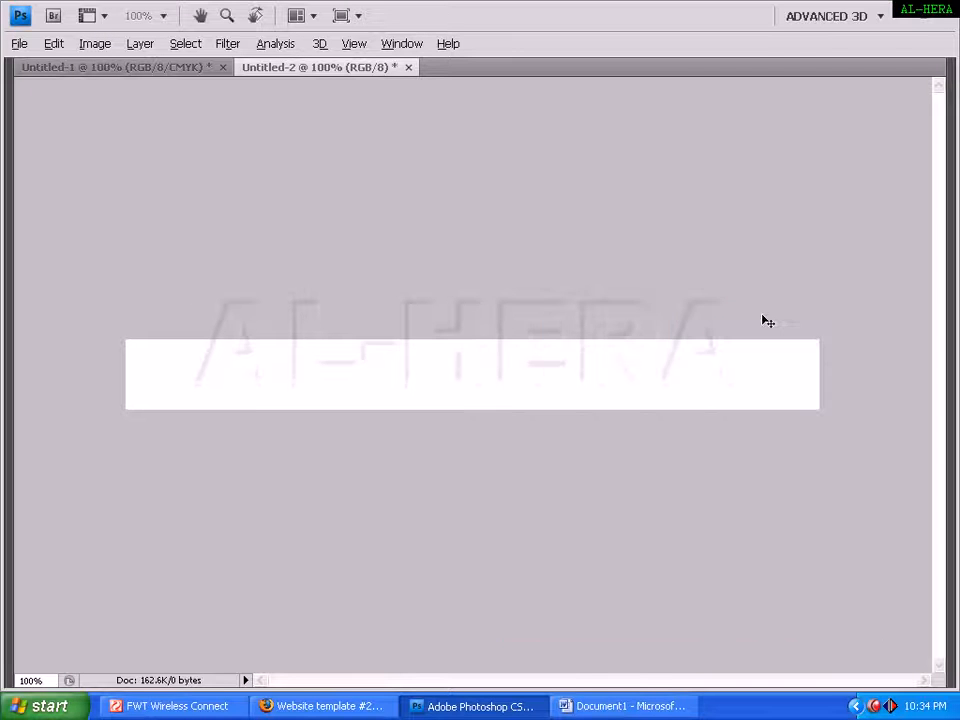
# Set the foreground colour to dark blue #012172, sampled from the upper part of the finished Untitled-1 banner.
pyautogui.press('Tab')
pyautogui.click(44, 371)
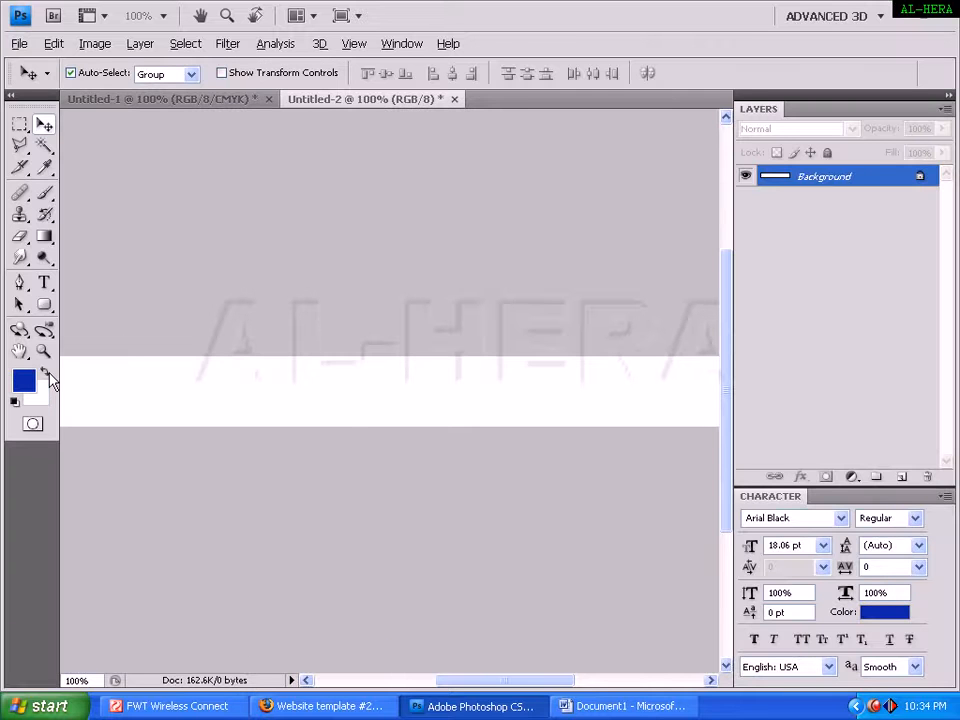
pyautogui.click(240, 98)
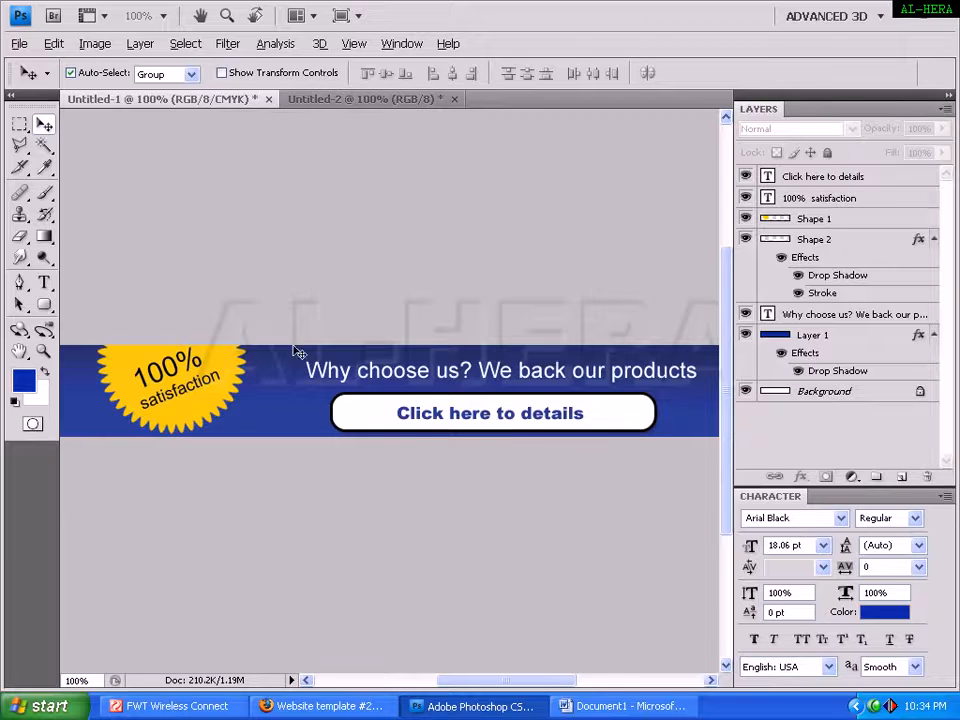
pyautogui.click(23, 380)
pyautogui.moveTo(370, 145); pyautogui.dragTo(608, 158)
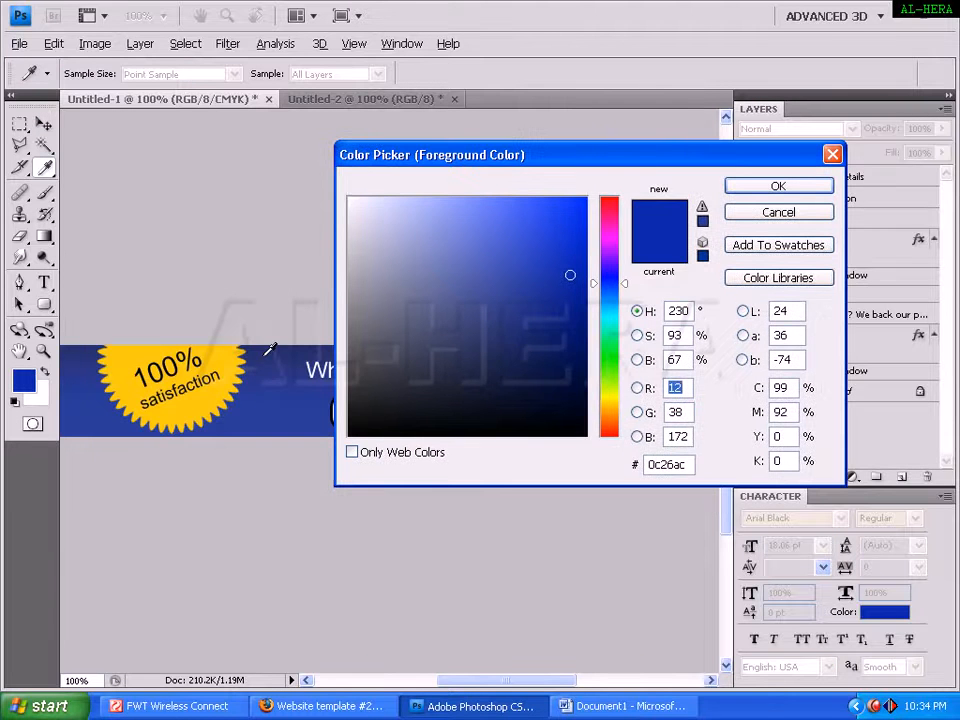
pyautogui.click(270, 358)
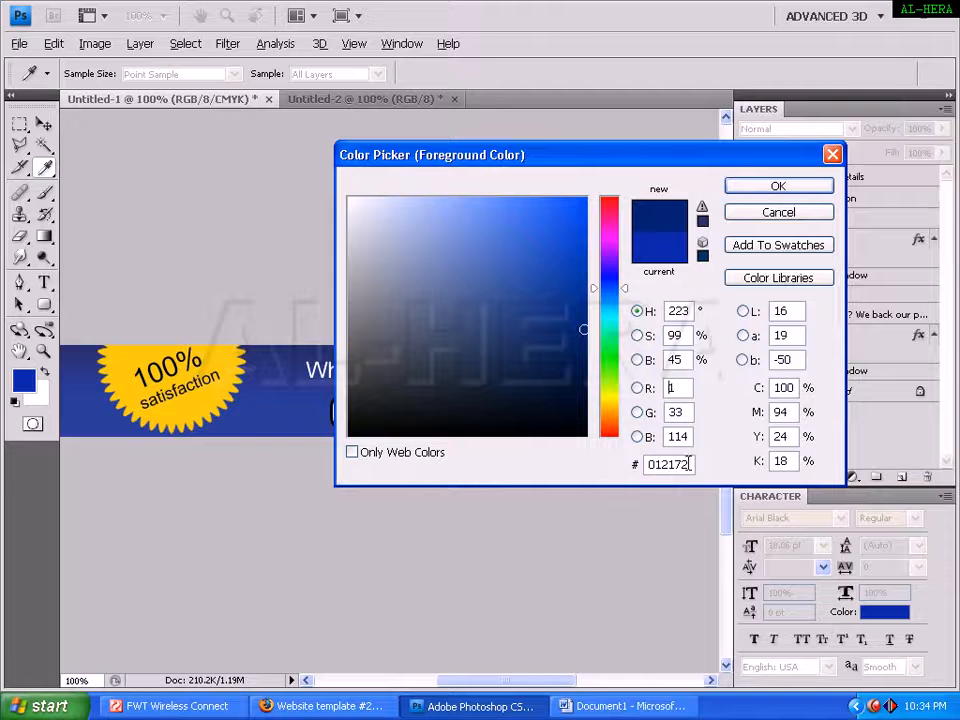
pyautogui.moveTo(690, 463); pyautogui.dragTo(623, 464)
pyautogui.click(786, 187)
pyautogui.press('v')
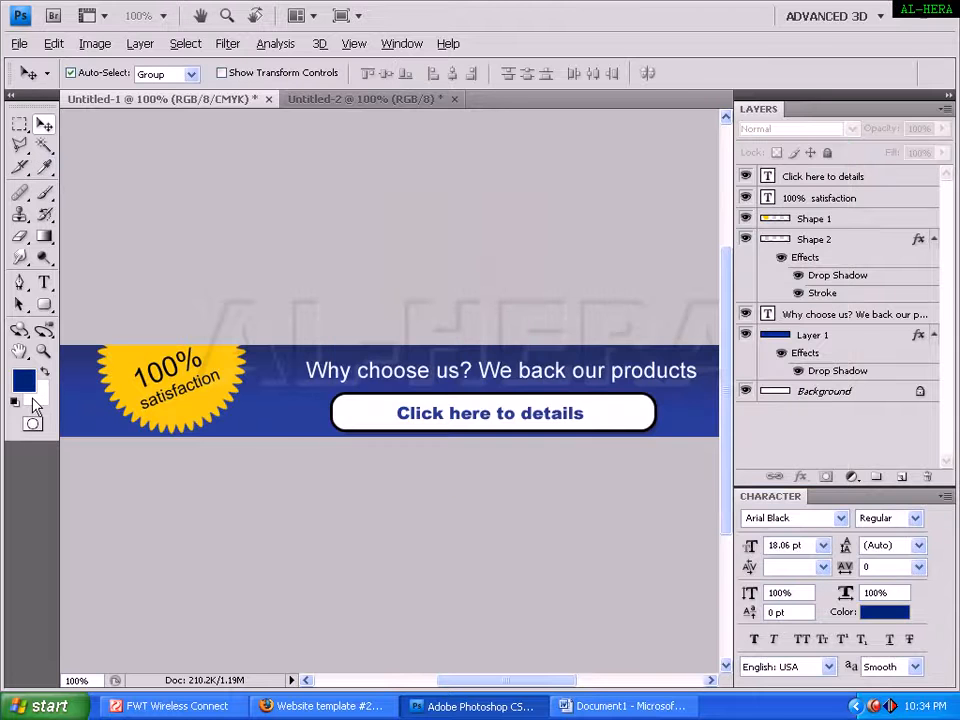
# Set the background colour to blue #0c27ac, sampled from the lower part of the Untitled-1 banner.
pyautogui.click(33, 400)
pyautogui.click(240, 424)
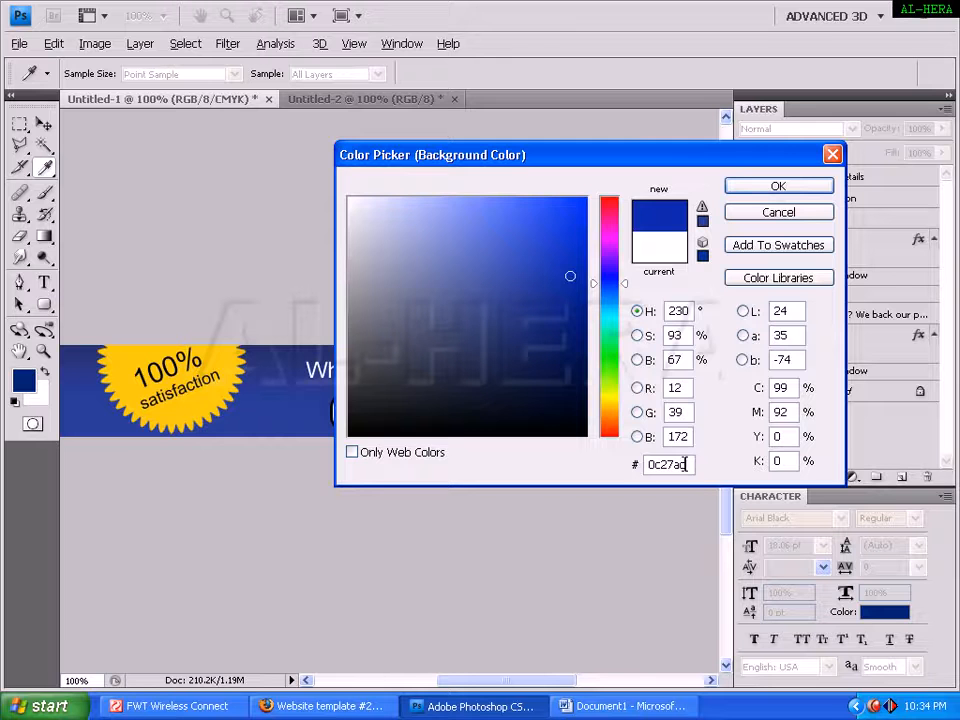
pyautogui.click(771, 187)
pyautogui.press('v')
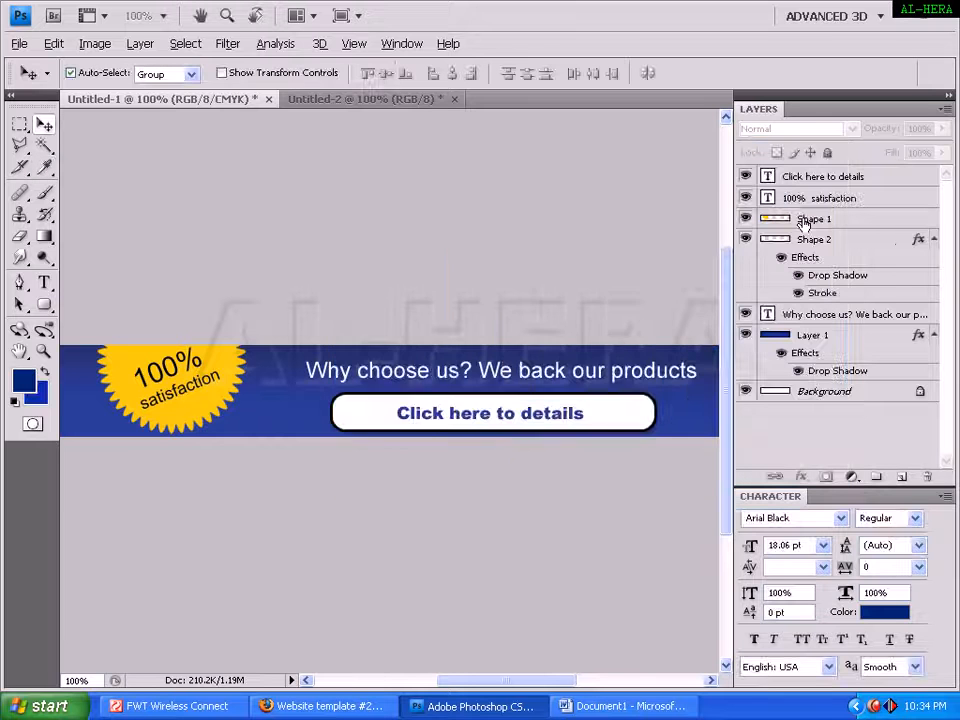
# Return to Untitled-2 and activate the linear Gradient tool with the Foreground to Background gradient.
pyautogui.click(352, 99)
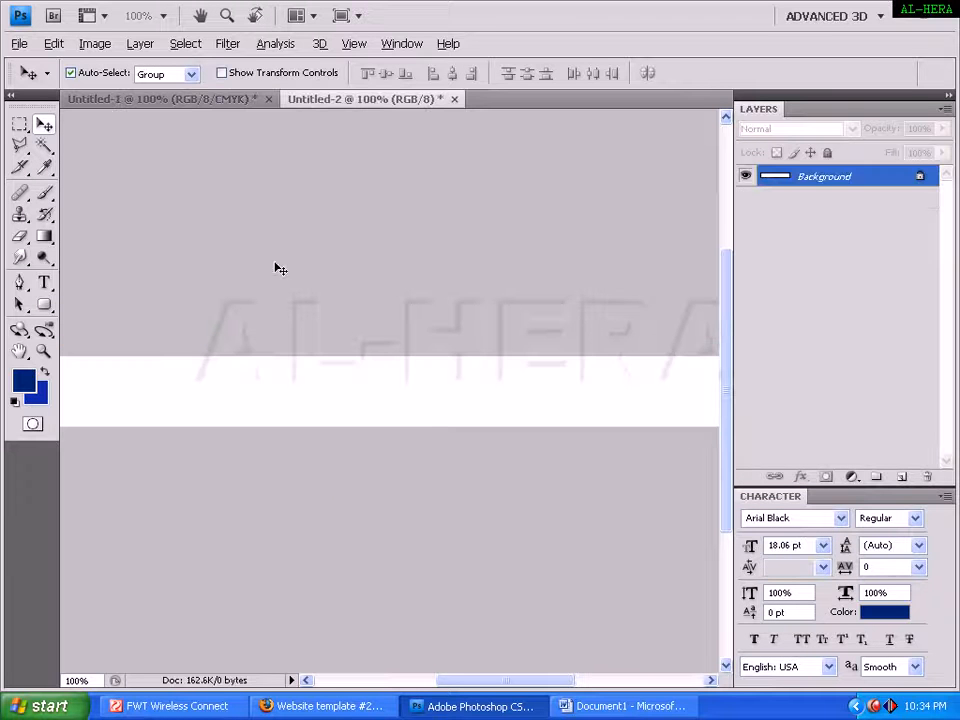
pyautogui.click(44, 236)
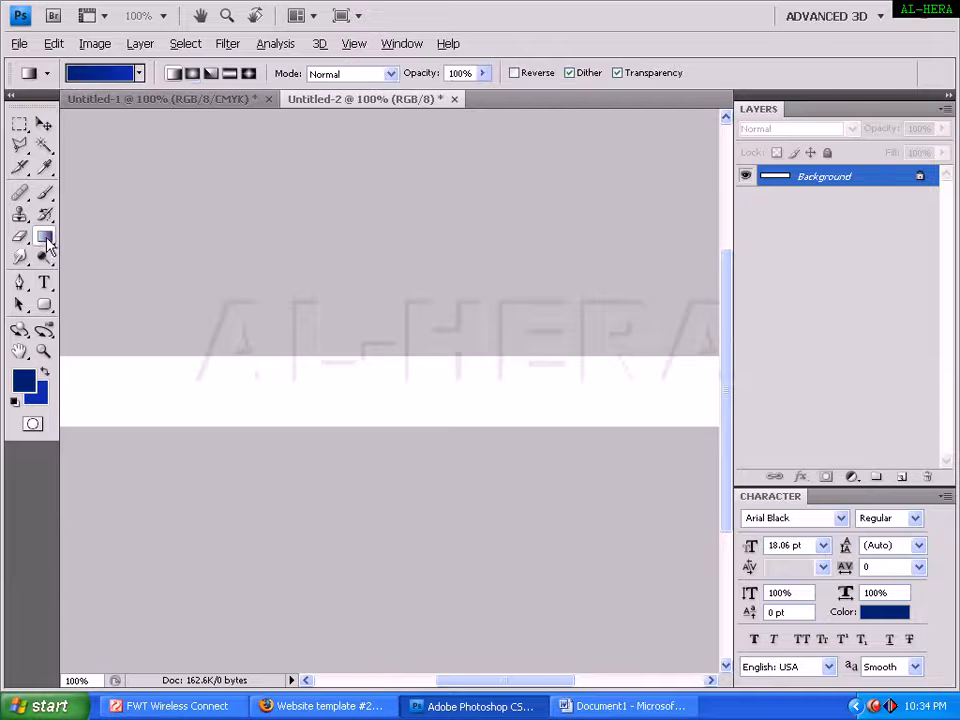
pyautogui.click(105, 73)
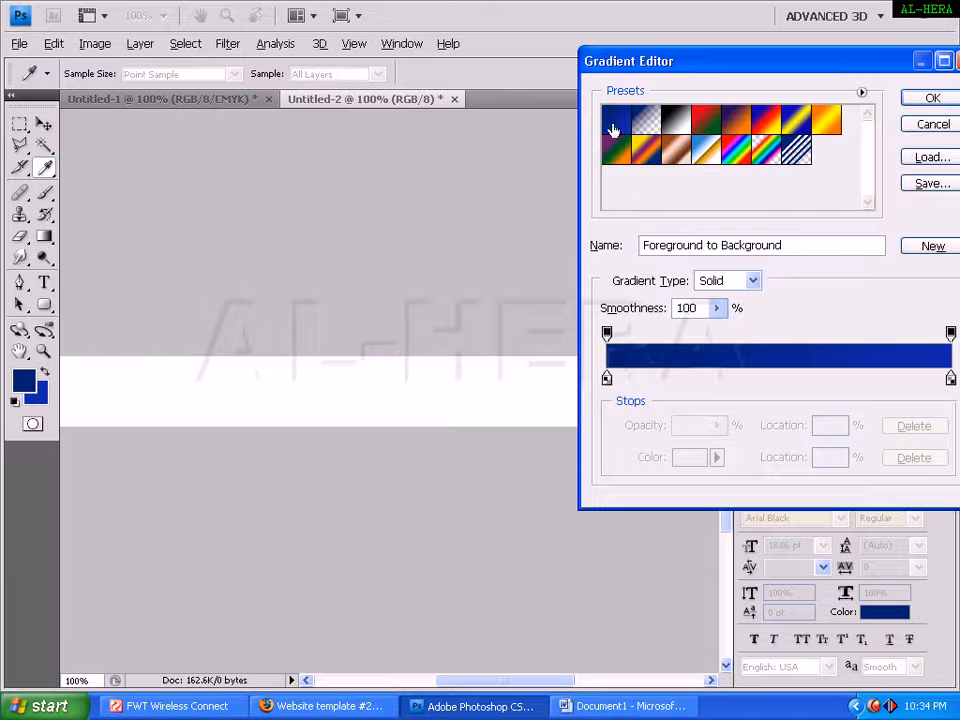
pyautogui.click(945, 124)
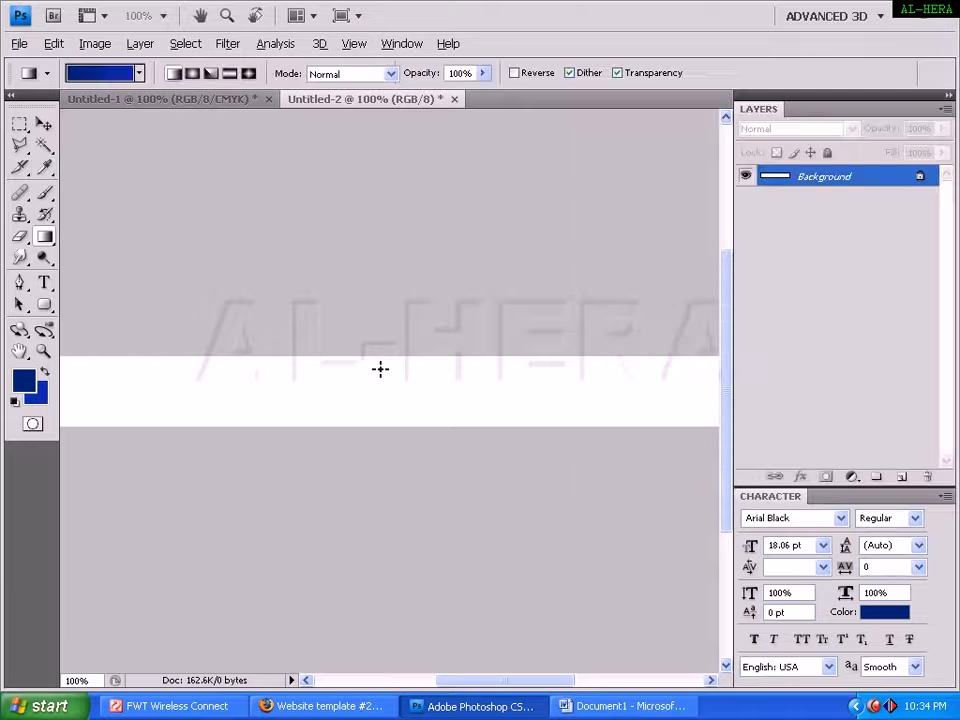
# Fill the background with a vertical blue gradient, compare it with the Untitled-1 banner, and undo the fill.
pyautogui.moveTo(367, 411); pyautogui.dragTo(368, 415)
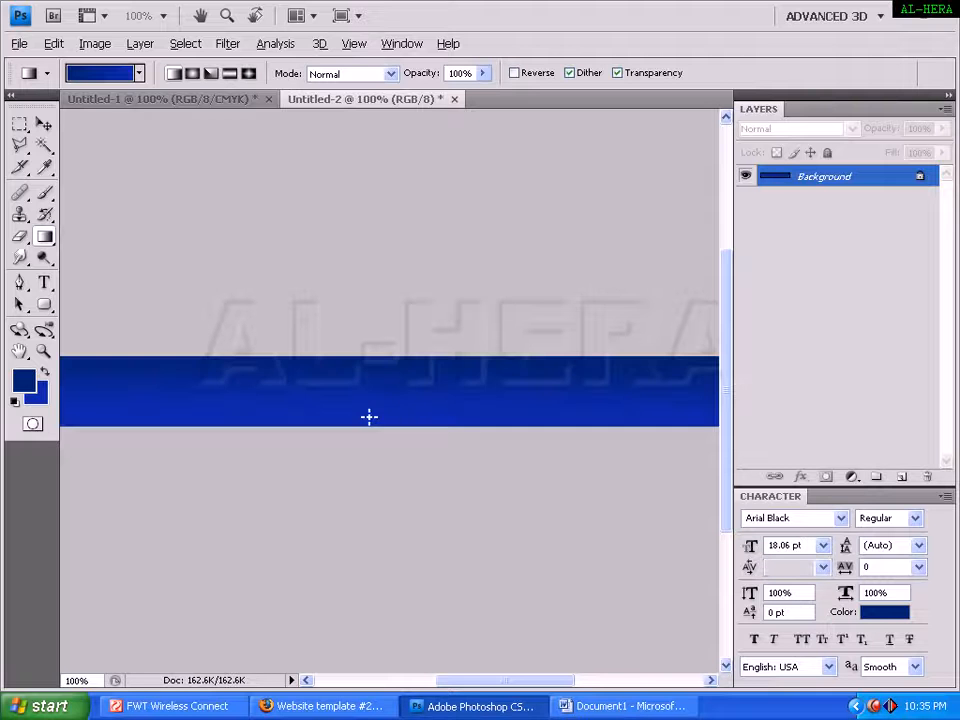
pyautogui.click(210, 100)
pyautogui.click(375, 101)
pyautogui.click(210, 100)
pyautogui.click(347, 104)
pyautogui.hotkey('ctrl', 'z')
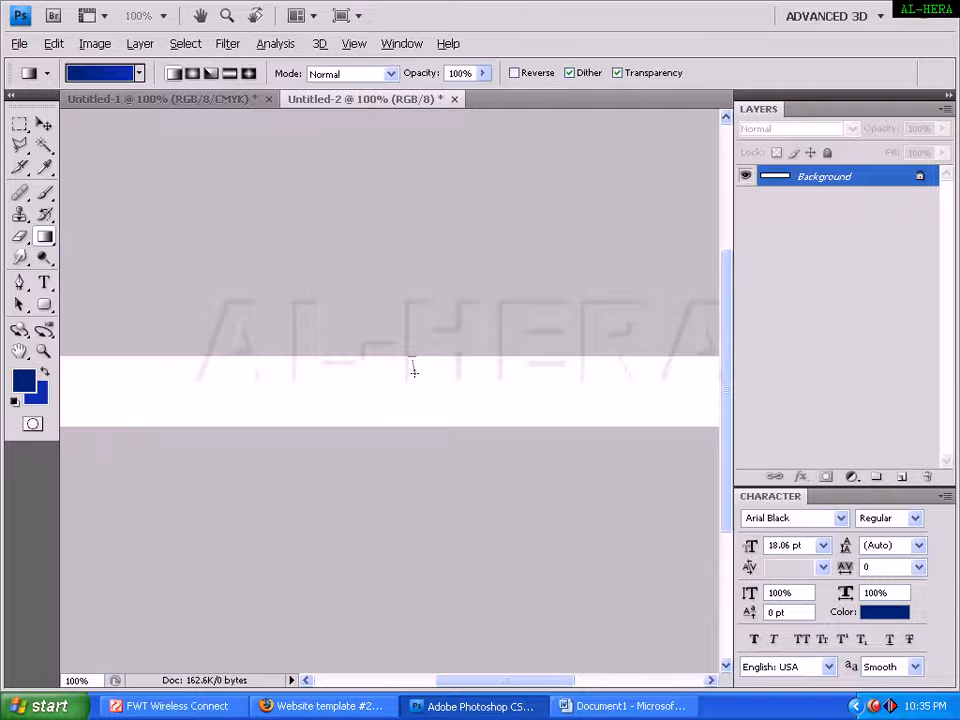
# Fill the Untitled-2 background with a vertical gradient down to its lower edge and compare it with the Untitled-1 banner.
pyautogui.moveTo(414, 371); pyautogui.dragTo(412, 430)
pyautogui.press('Tab')
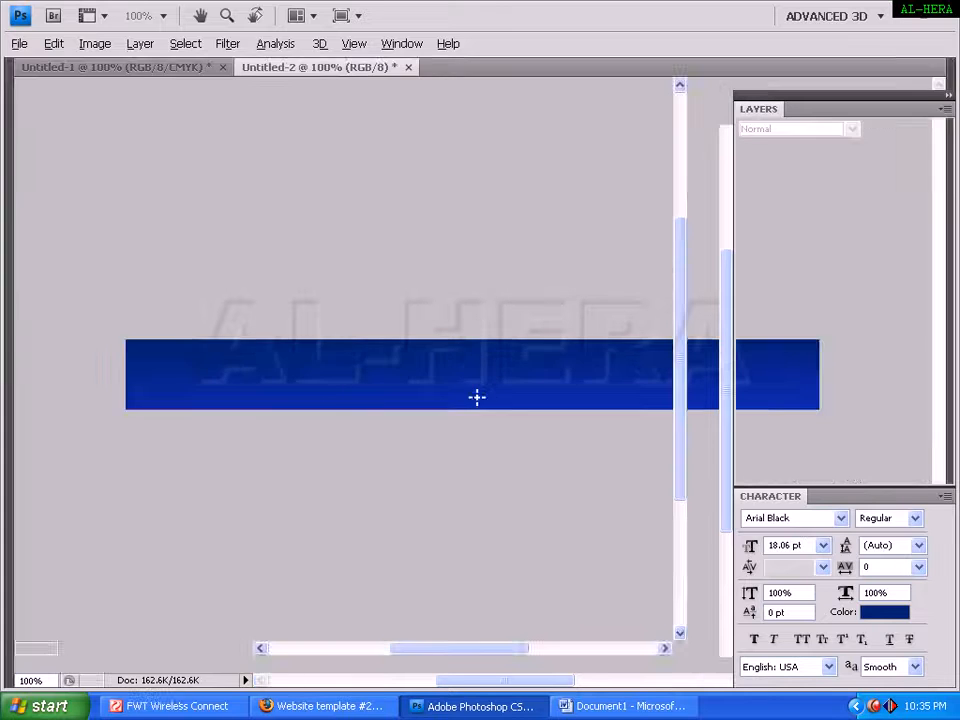
pyautogui.press('Tab')
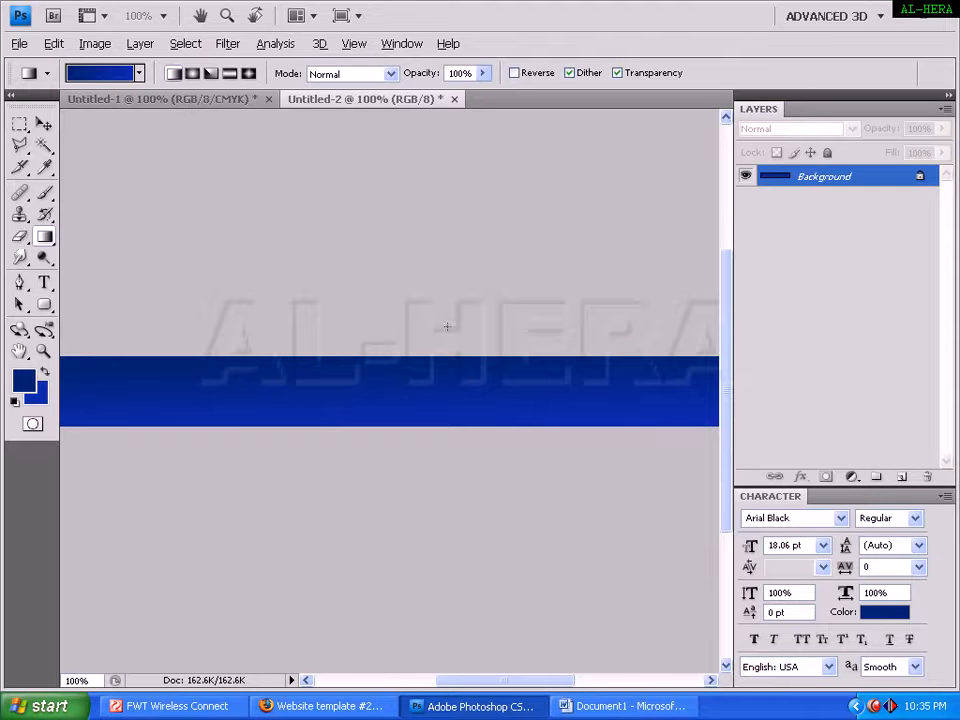
pyautogui.click(213, 100)
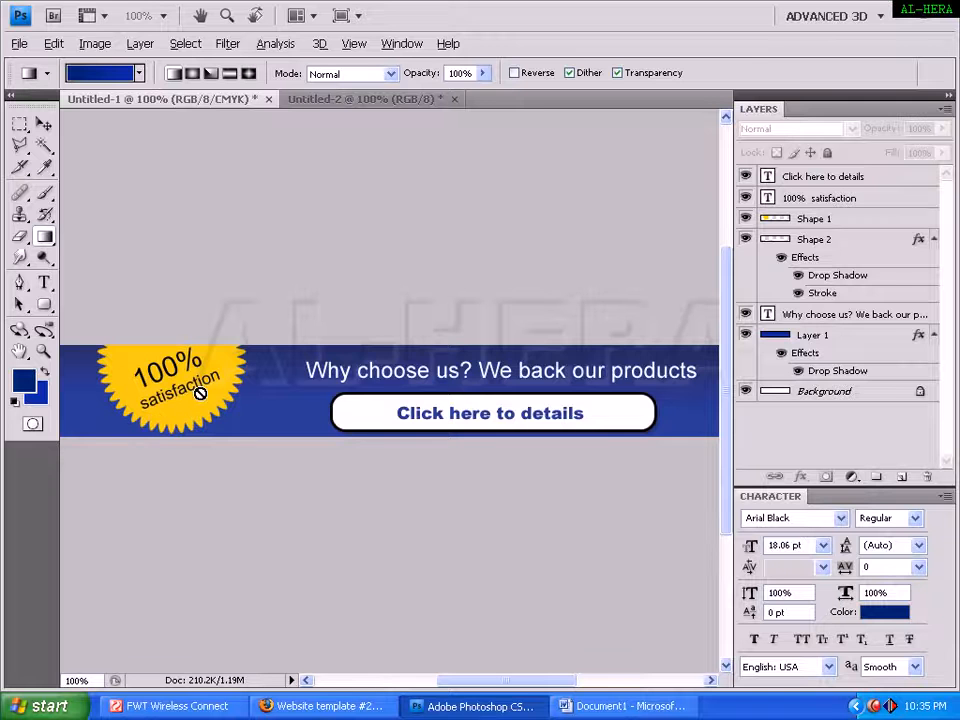
pyautogui.click(355, 100)
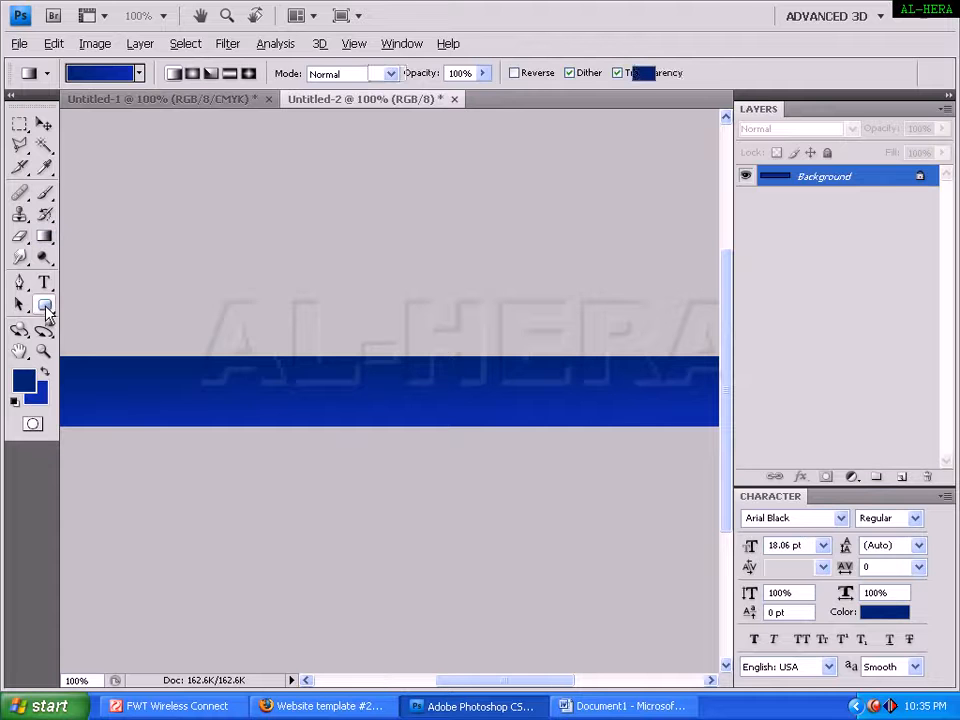
# Set up the Polygon tool with 45 sides, smooth corners, and the Star option indenting sides by 23%.
pyautogui.click(44, 304)
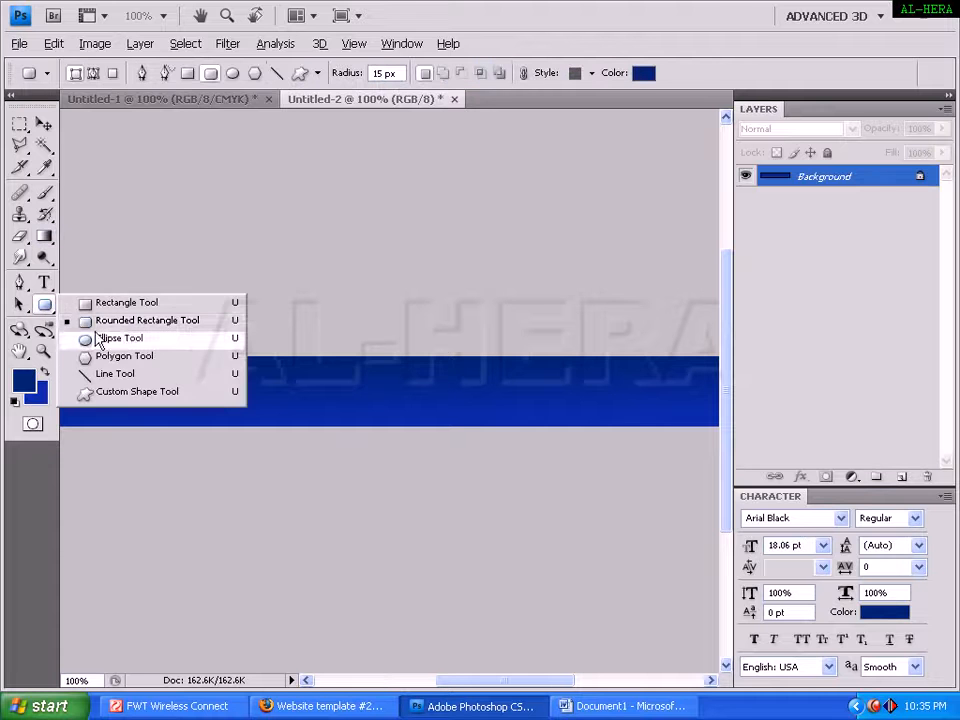
pyautogui.click(150, 366)
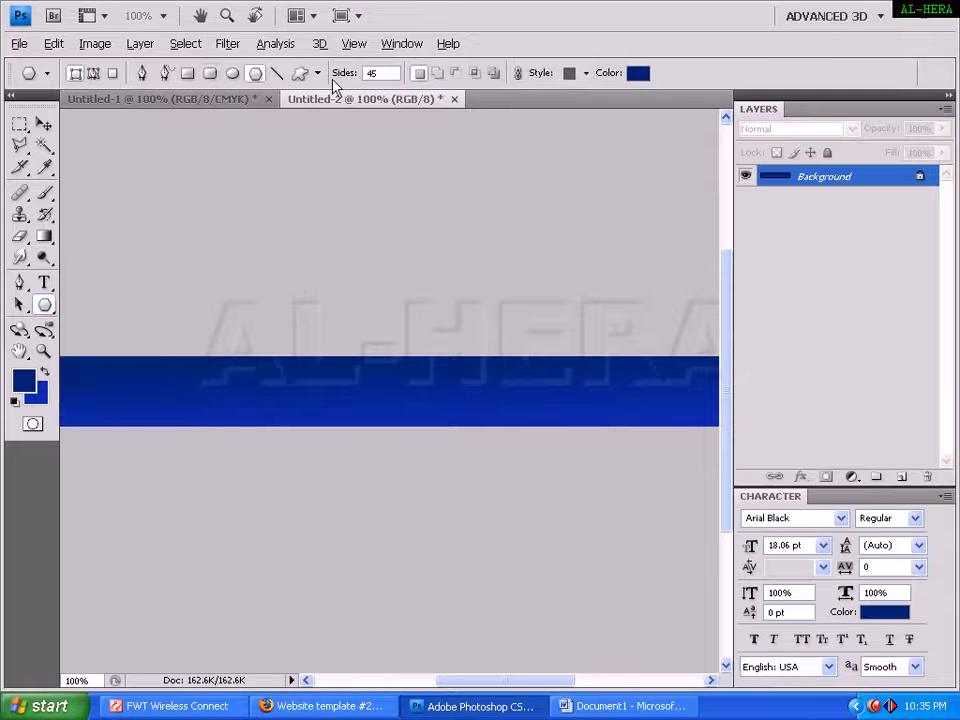
pyautogui.moveTo(381, 75); pyautogui.dragTo(341, 80)
pyautogui.click(317, 74)
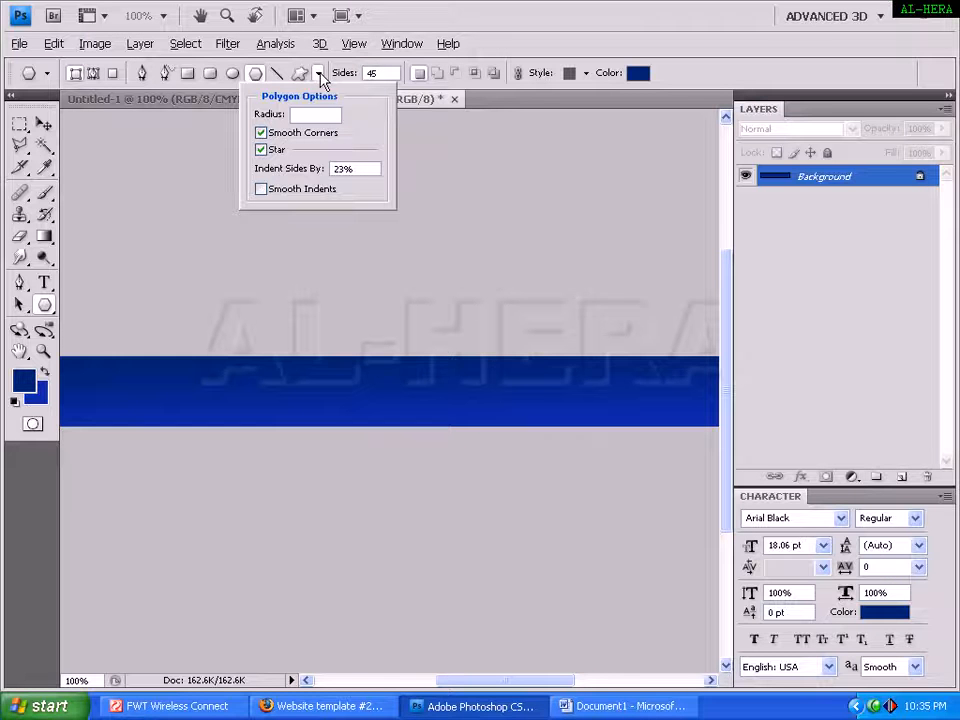
pyautogui.doubleClick(358, 170)
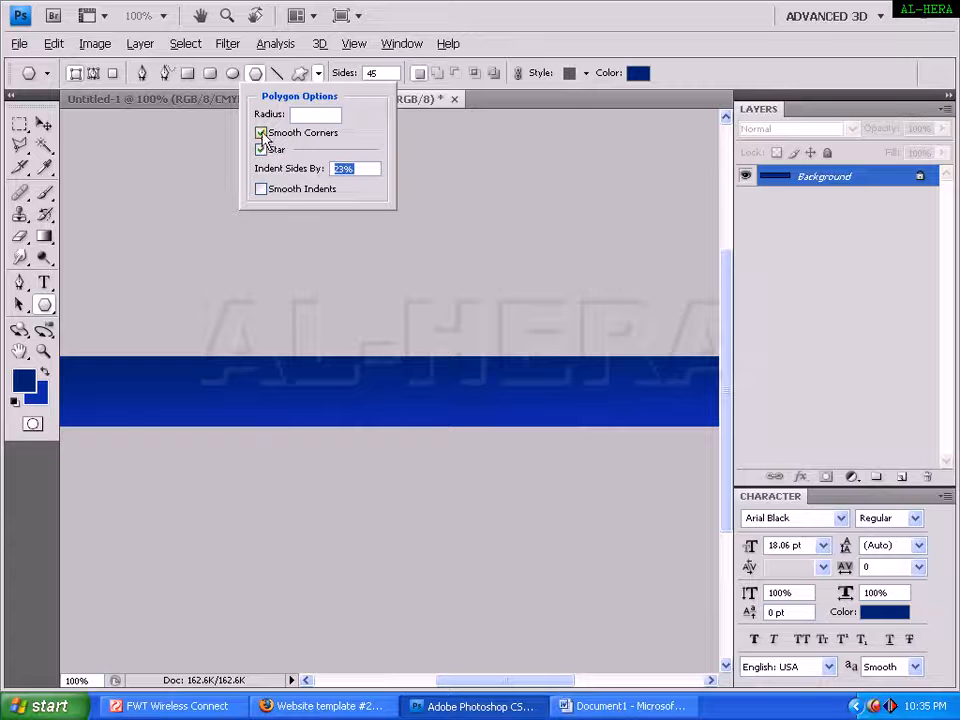
pyautogui.click(262, 135)
pyautogui.click(262, 135)
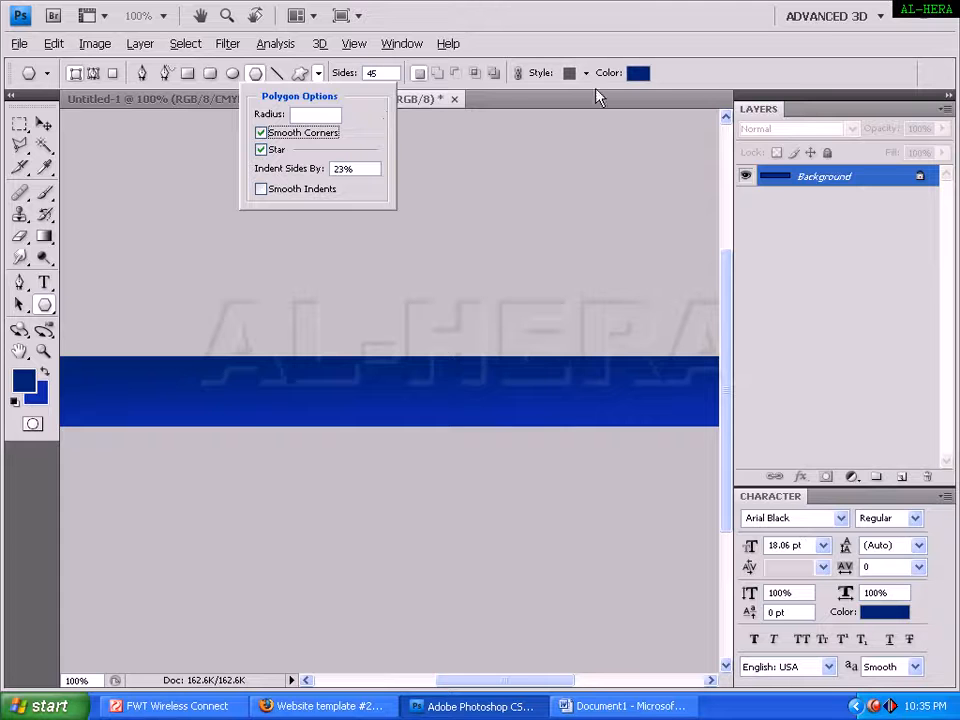
# Set the shape color to the badge yellow #fbcf00, sampled from the banner in Untitled-1.
pyautogui.click(126, 99)
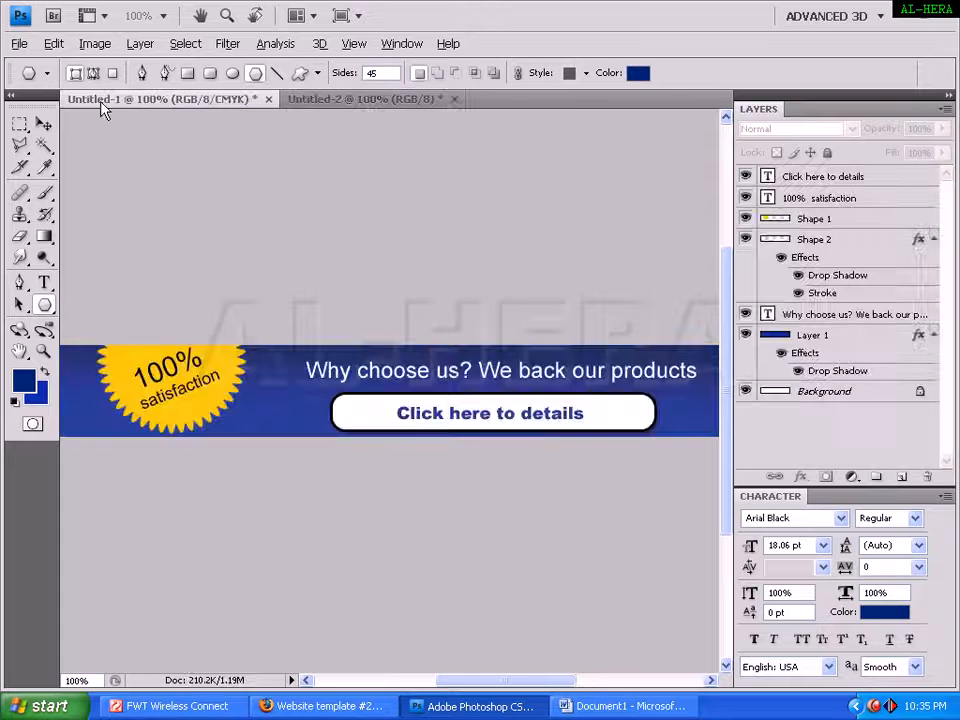
pyautogui.click(636, 74)
pyautogui.click(160, 377)
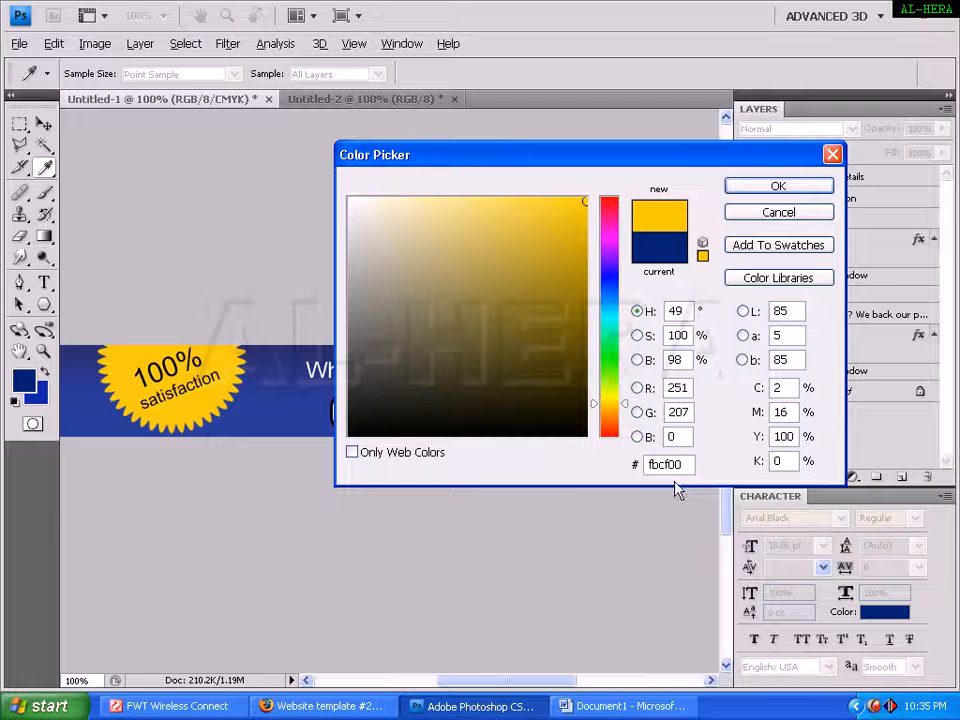
pyautogui.moveTo(685, 466); pyautogui.dragTo(552, 472)
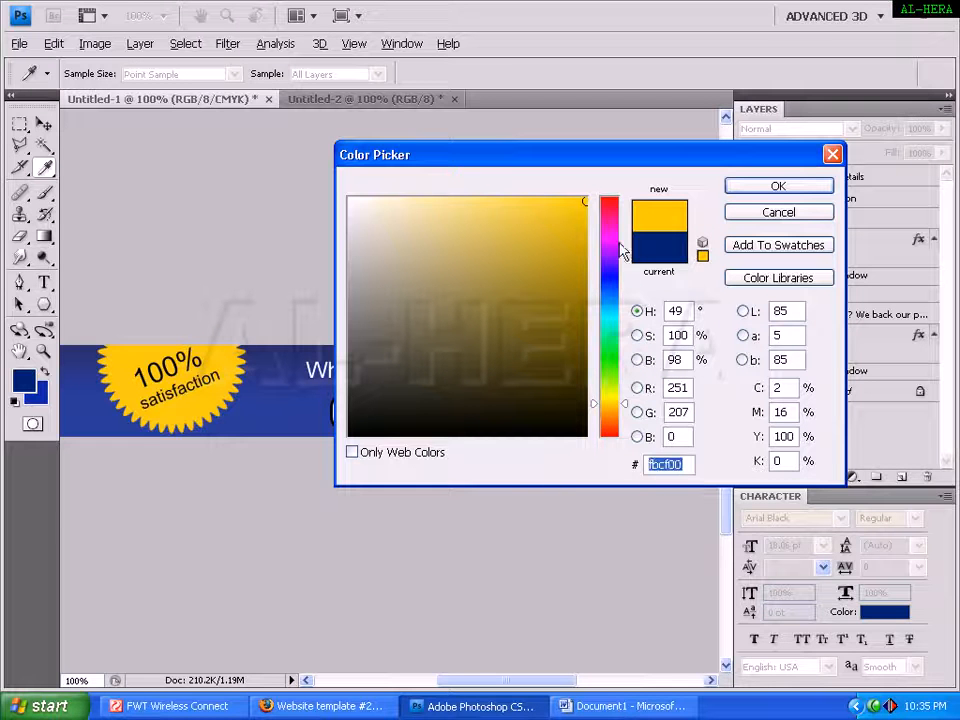
pyautogui.click(748, 188)
# Draw the yellow star badge in Untitled-2 near the banner's left end, centered just above its upper edge.
pyautogui.click(362, 99)
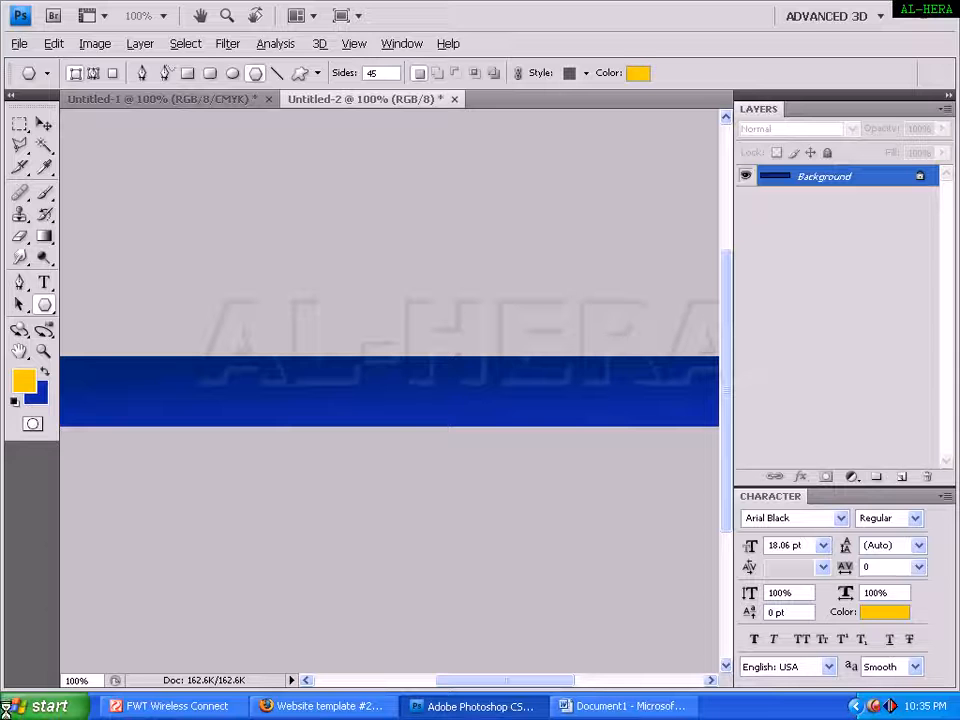
pyautogui.moveTo(456, 684); pyautogui.dragTo(433, 684)
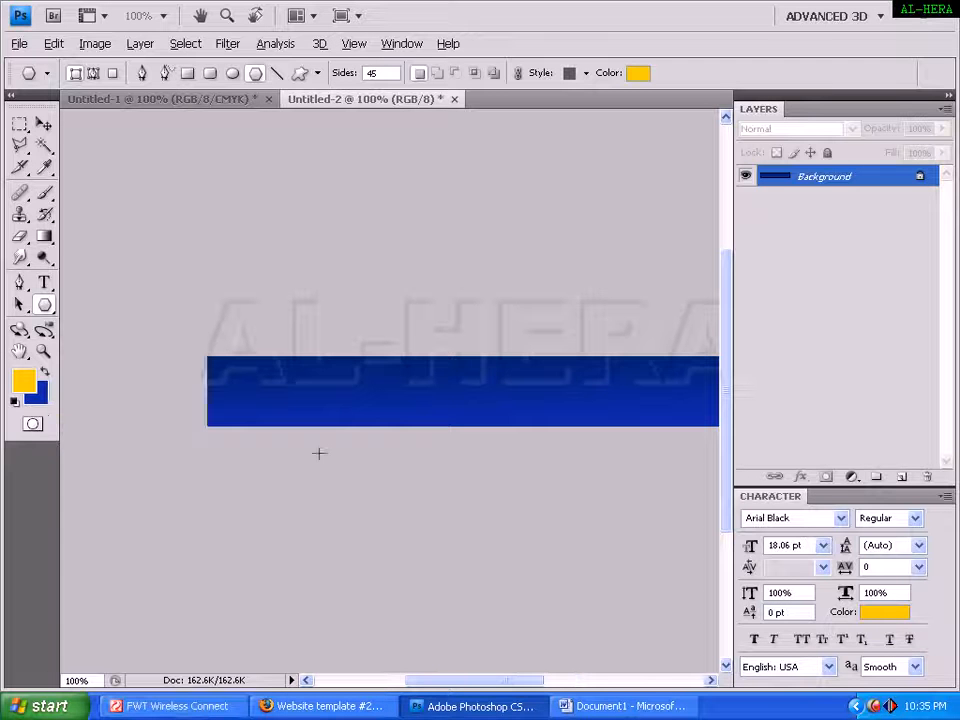
pyautogui.moveTo(270, 345); pyautogui.dragTo(323, 396)
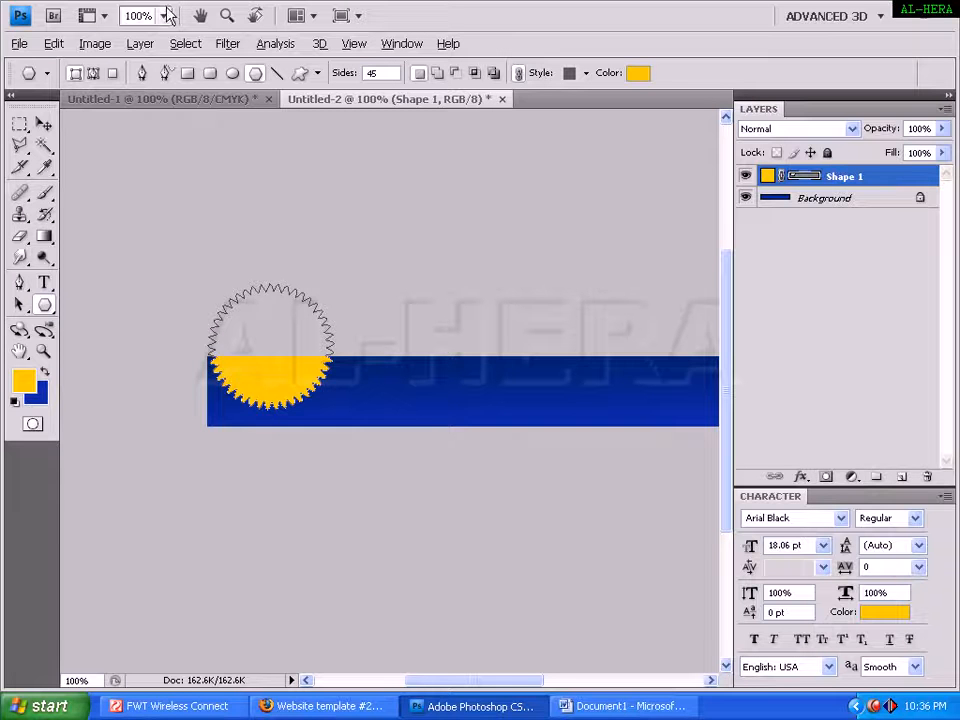
# Rasterize the badge shape, move it right and down to the banner's lower edge, and compare it with Untitled-1.
pyautogui.click(140, 43)
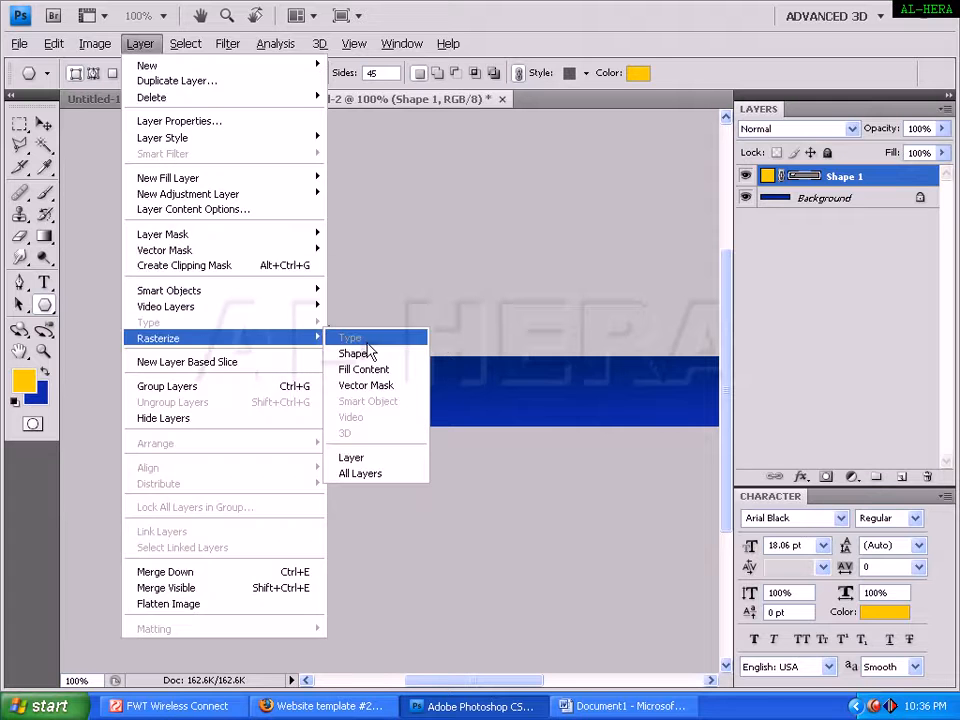
pyautogui.click(360, 345)
pyautogui.click(44, 123)
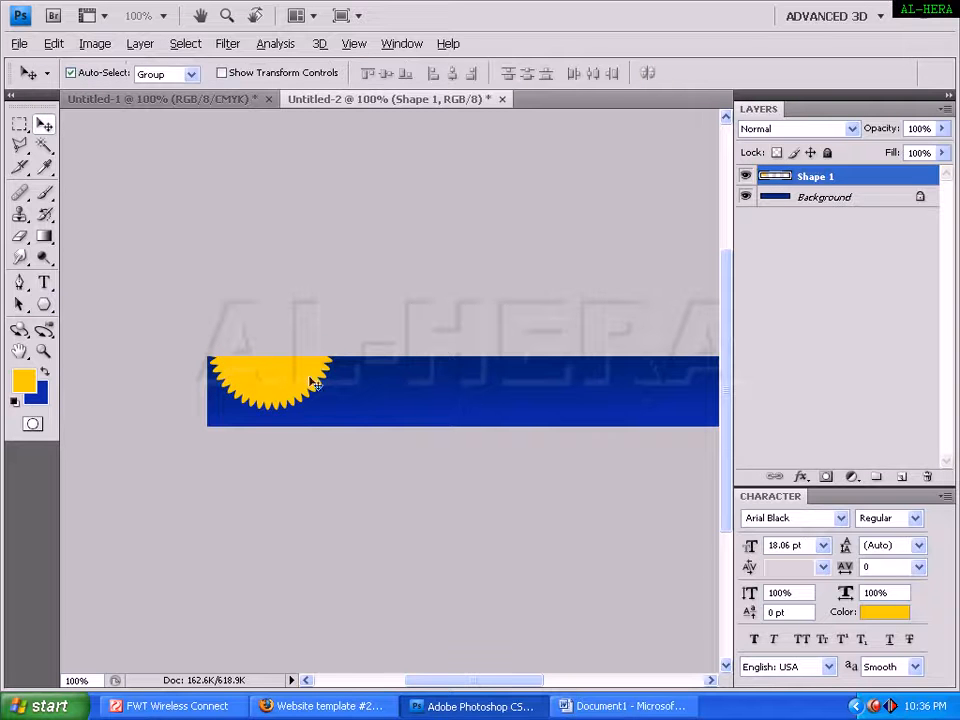
pyautogui.moveTo(295, 384); pyautogui.dragTo(323, 401)
pyautogui.click(208, 102)
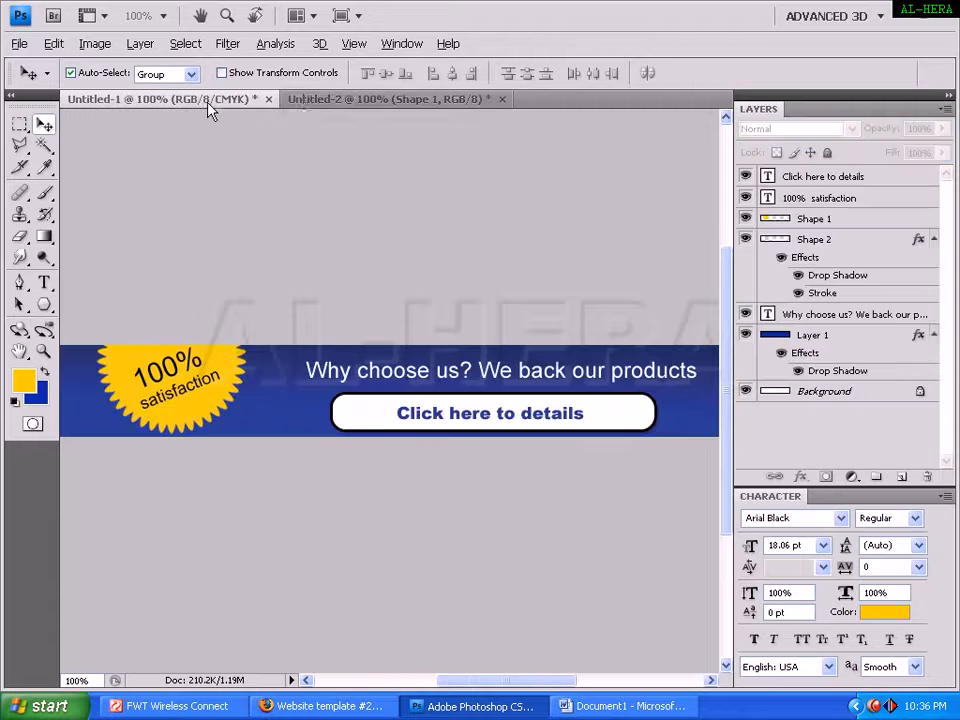
pyautogui.click(340, 99)
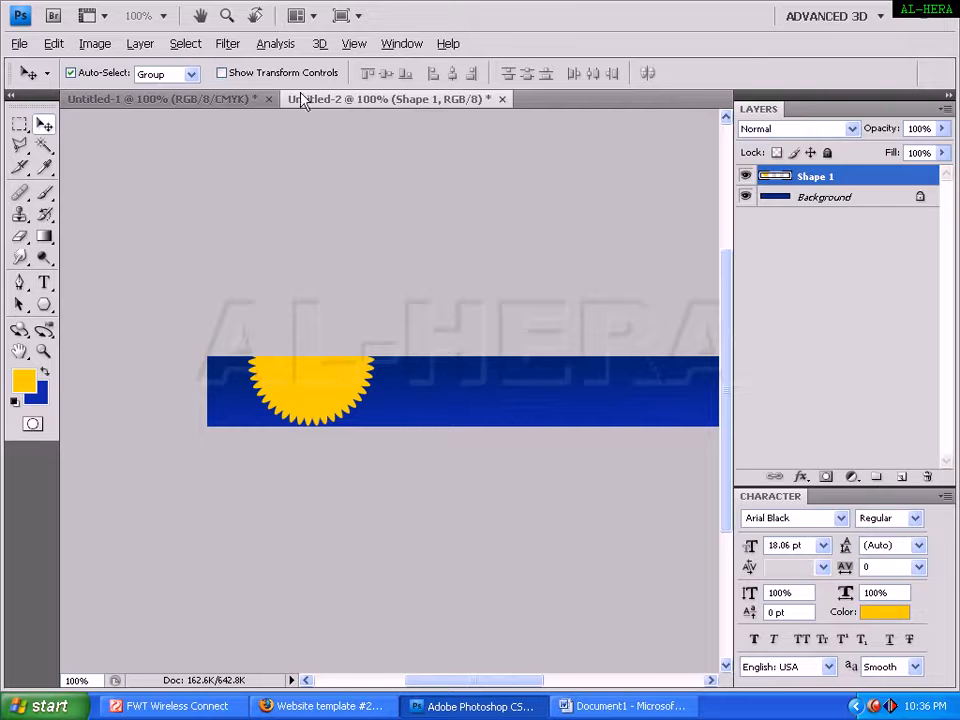
# Copy the "100% satisfaction" text from Untitled-1 onto the Untitled-2 badge and rotate it counterclockwise so it slants upward.
pyautogui.hotkey('ctrl', 'Tab')
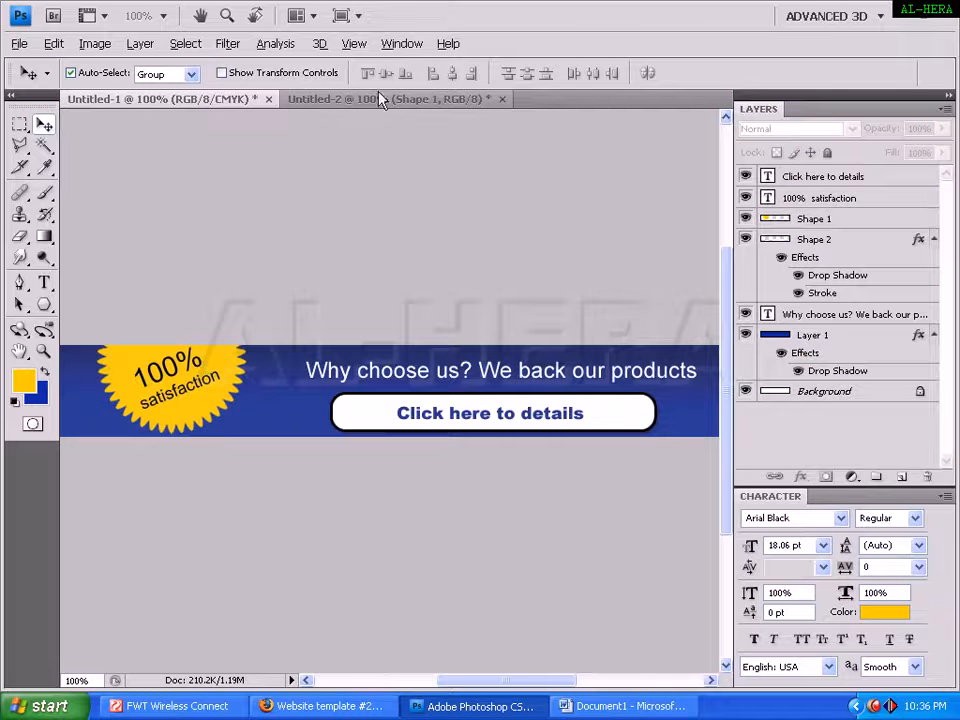
pyautogui.moveTo(372, 108); pyautogui.dragTo(403, 354)
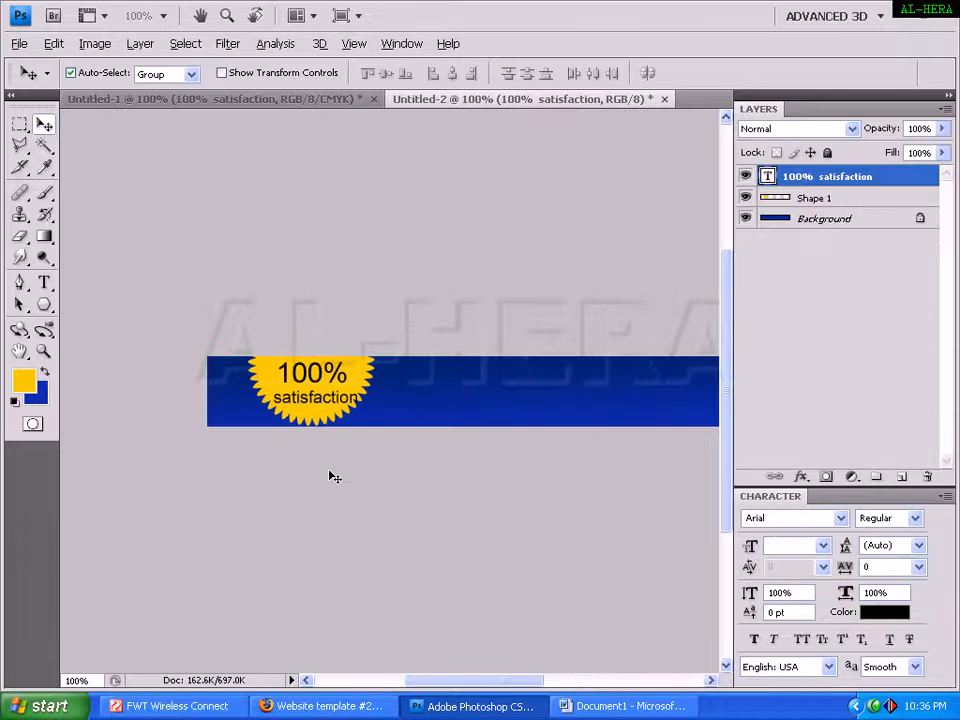
pyautogui.hotkey('ctrl', 't')
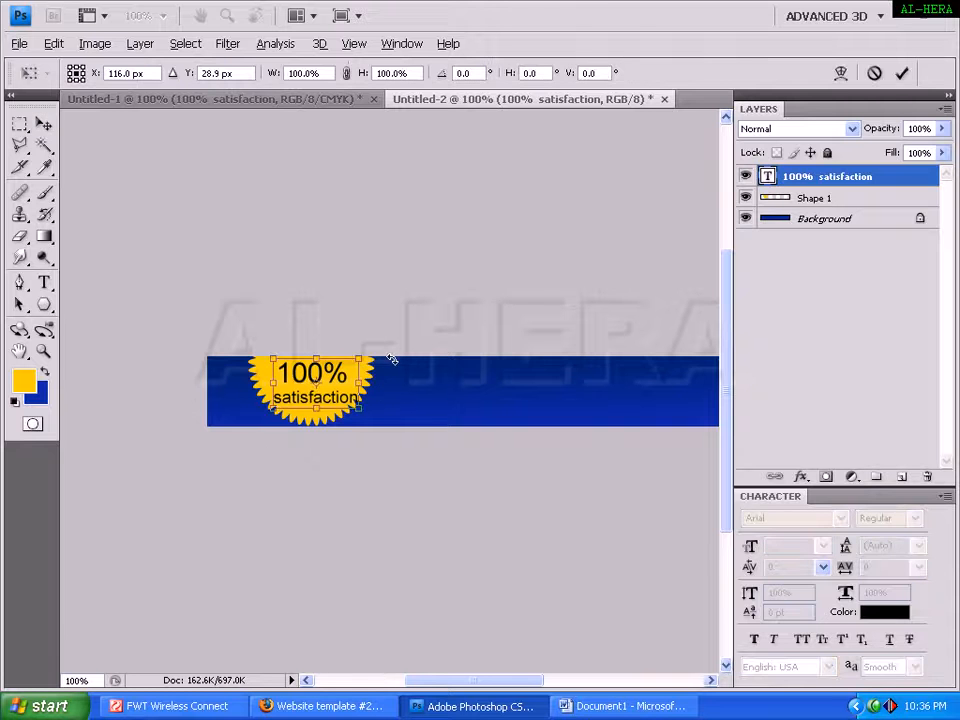
pyautogui.moveTo(392, 359); pyautogui.dragTo(387, 319)
pyautogui.press('Return')
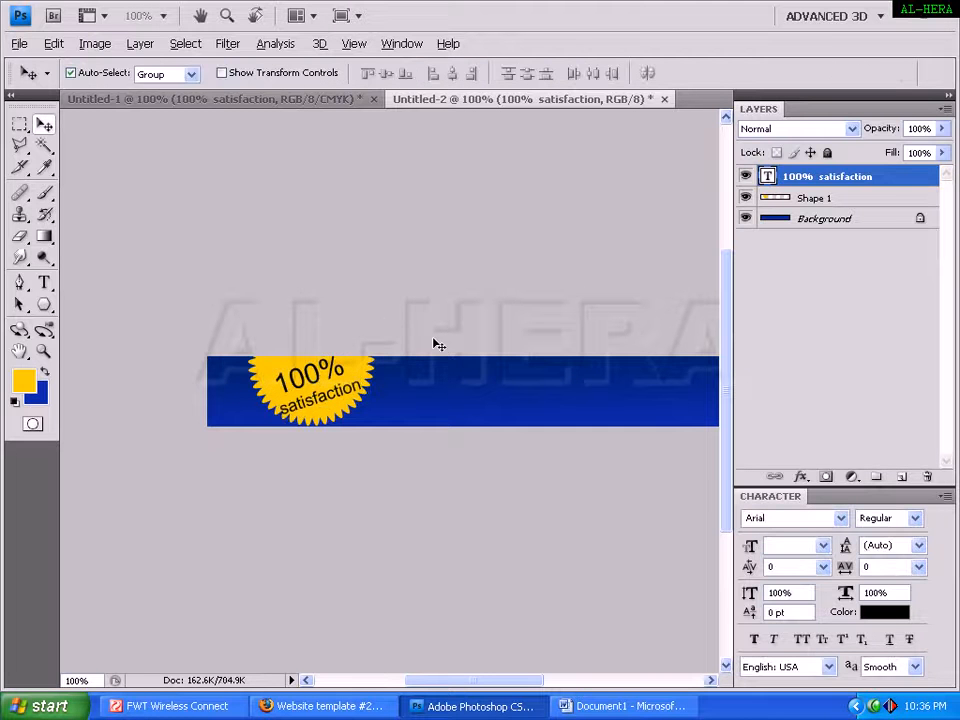
# Shift the badge slightly left and nudge its "100% satisfaction" text up and left.
pyautogui.click(366, 368)
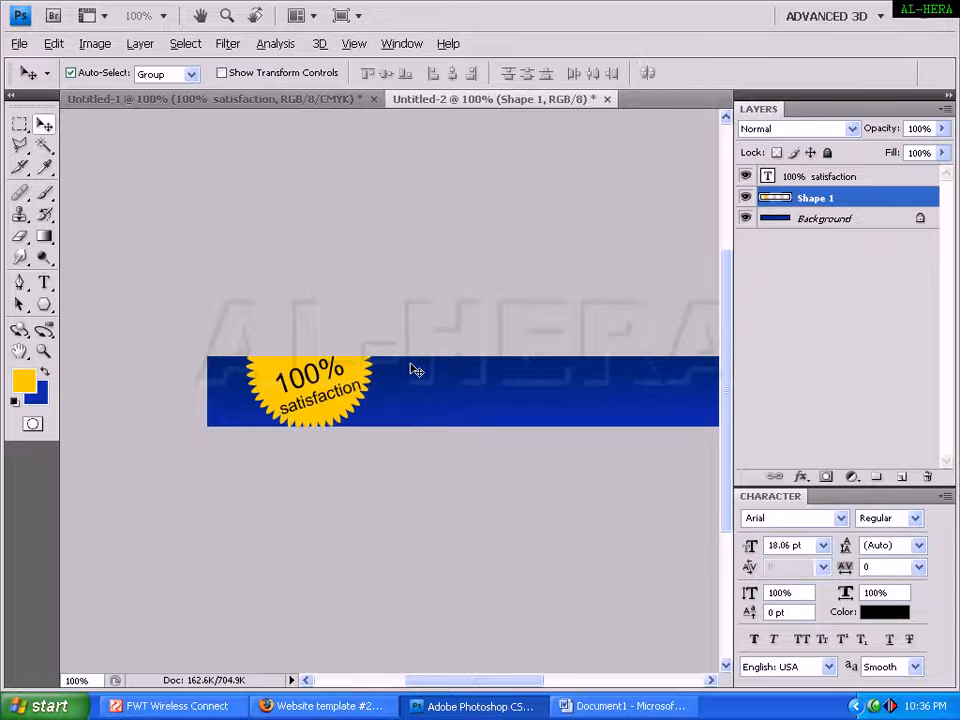
pyautogui.click(326, 377)
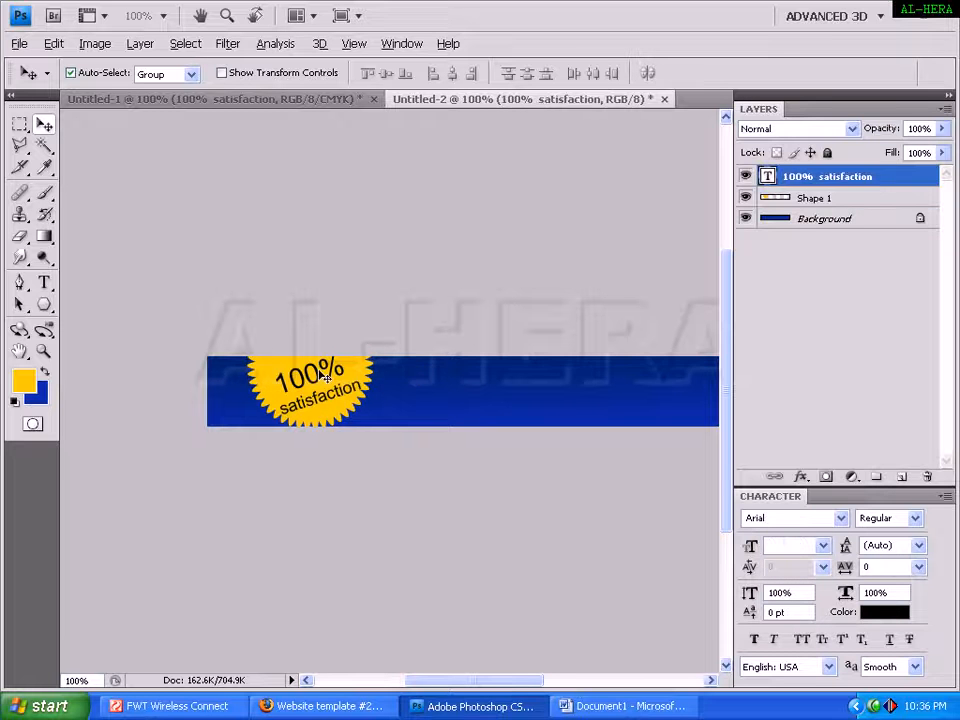
pyautogui.press('Up')
pyautogui.press('Up')
pyautogui.press('Left')
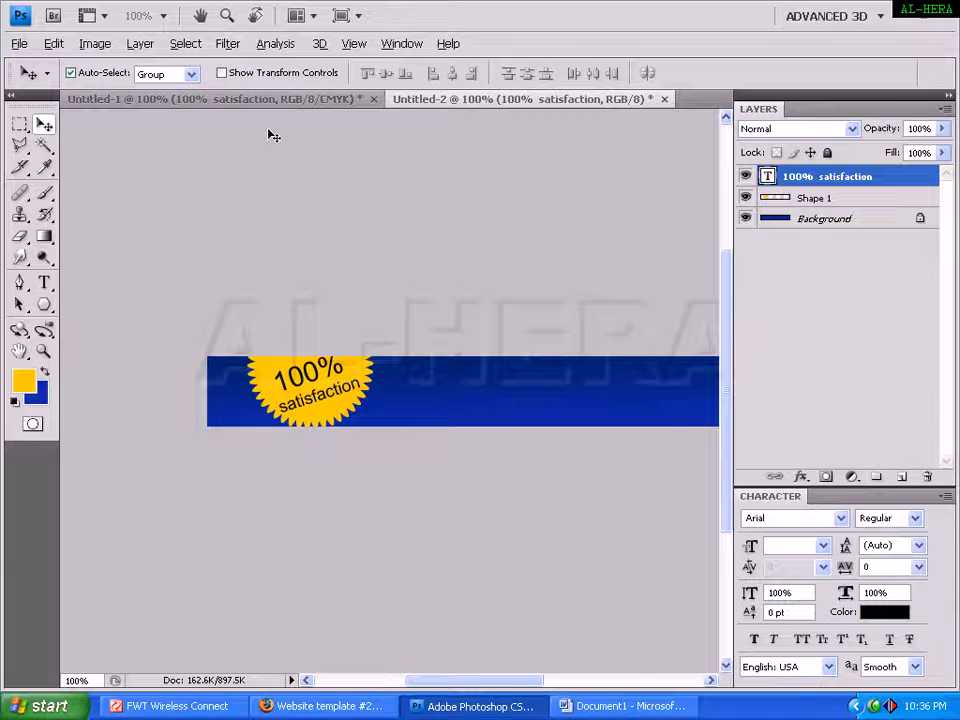
# Copy the "Why choose us? We back our products" headline and the "Click here to details" button with its label from Untitled-1 into Untitled-2.
pyautogui.hotkey('ctrl', 'Tab')
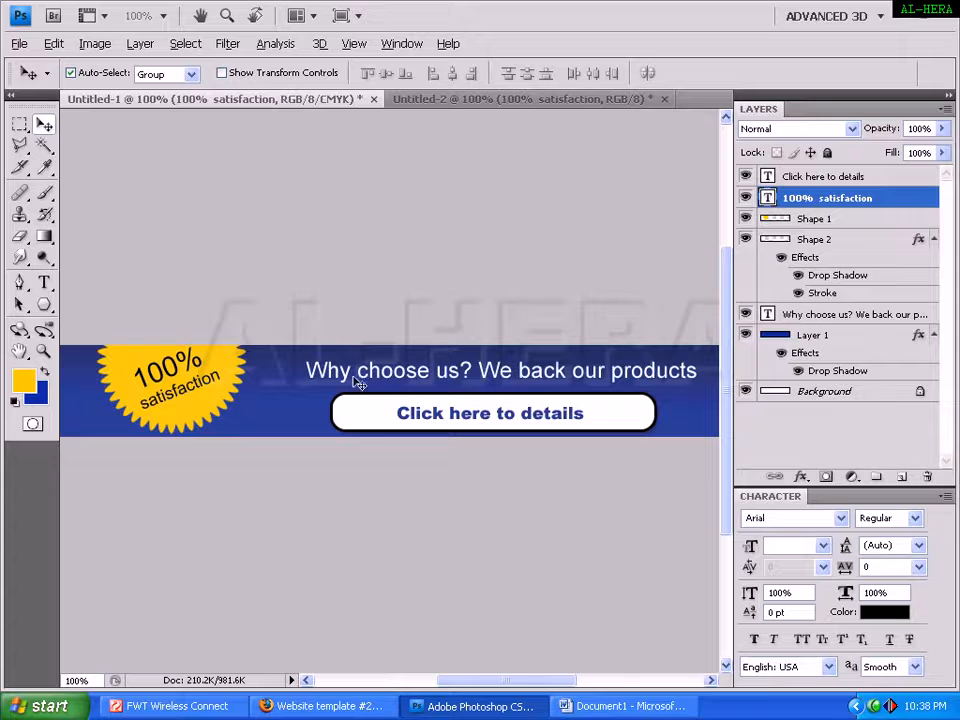
pyautogui.click(420, 378)
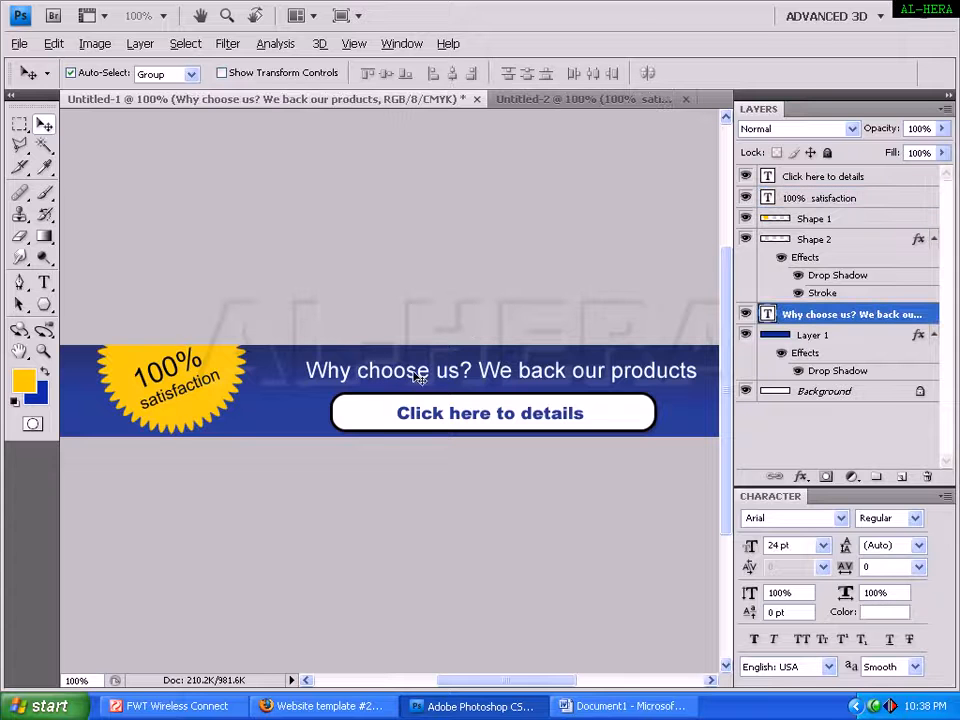
pyautogui.click(373, 420)
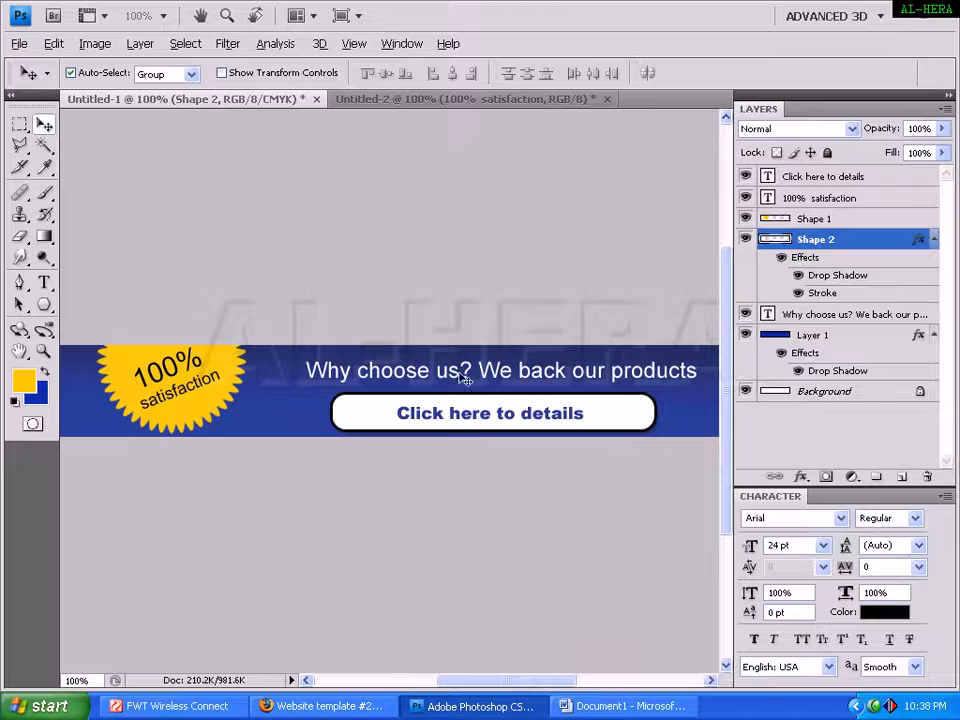
pyautogui.click(364, 101)
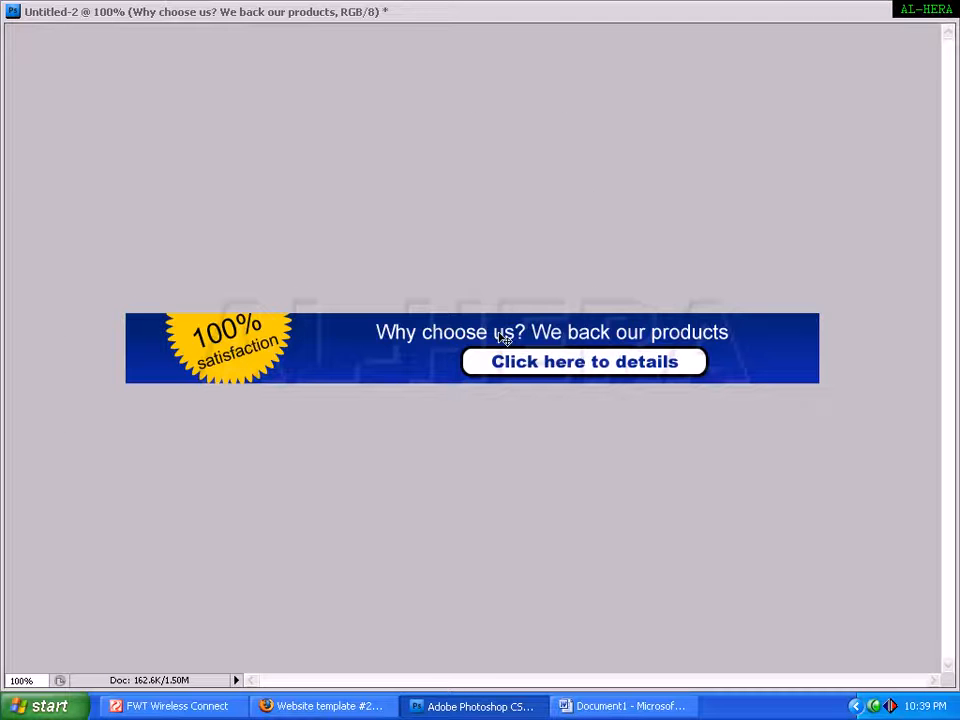
# Leave the full-screen view and enlarge the floating Untitled-2 window to show its whole banner above Untitled-1.
pyautogui.click(477, 372)
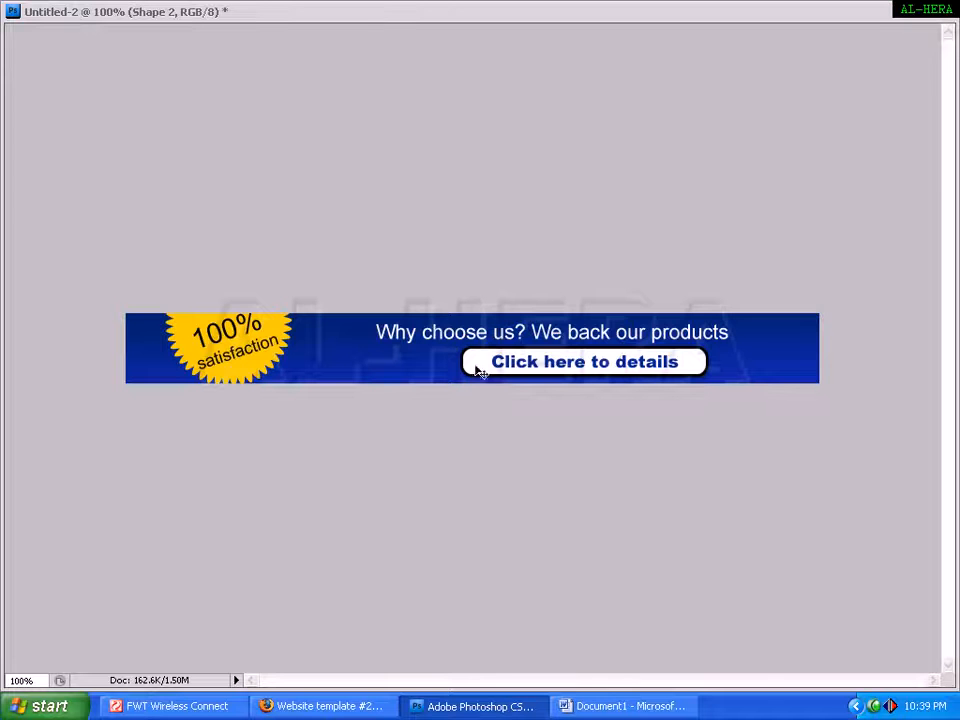
pyautogui.press('f')
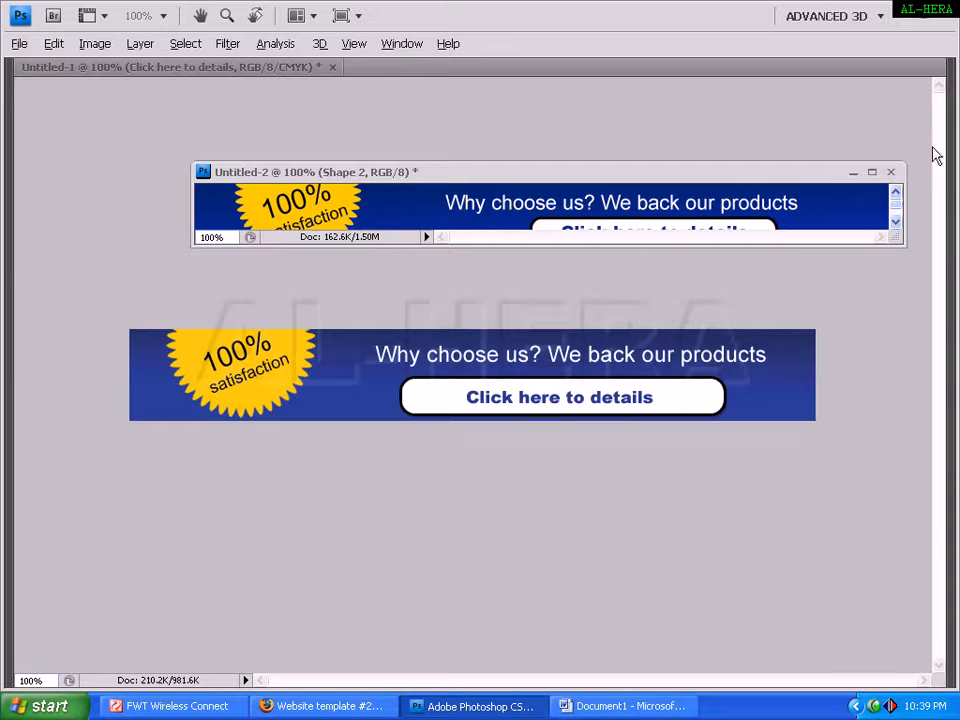
pyautogui.press('Tab')
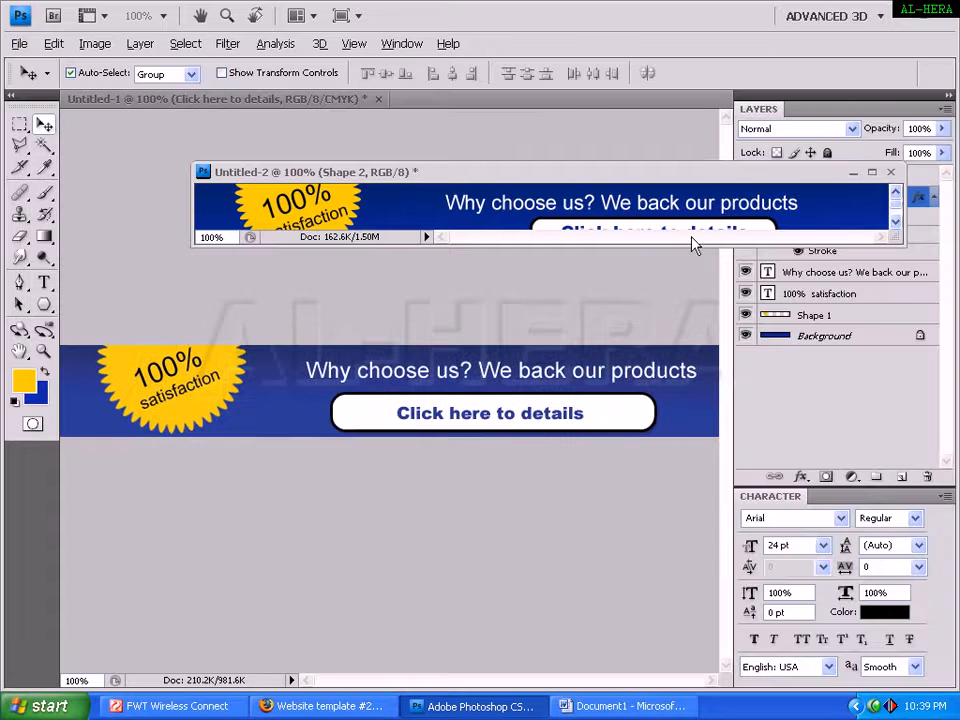
pyautogui.moveTo(189, 243); pyautogui.dragTo(88, 333)
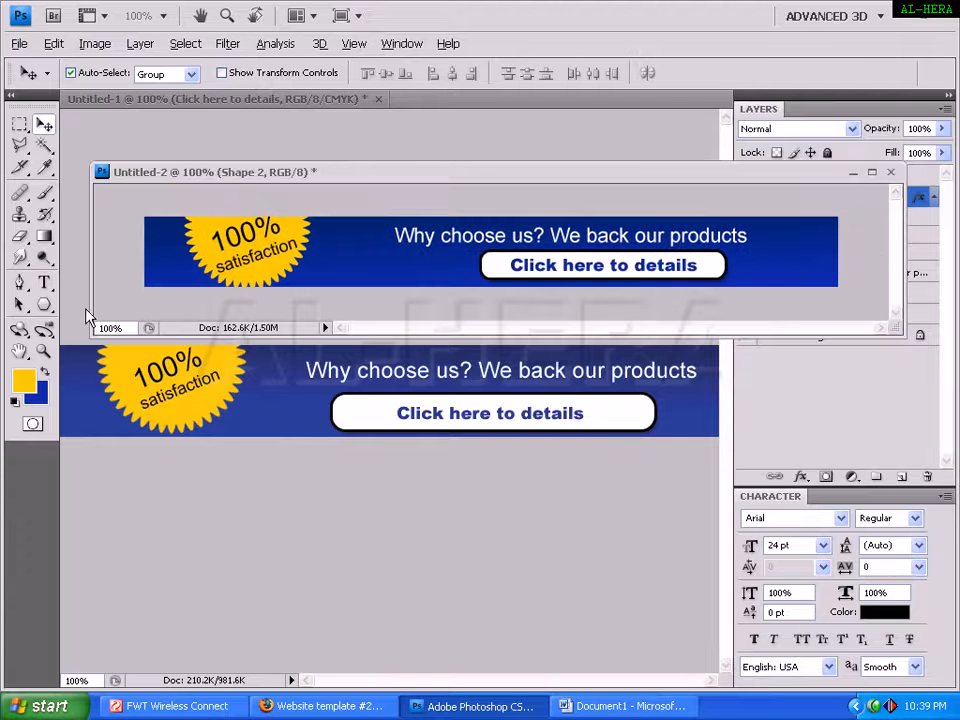
# Activate the Rounded Rectangle tool and set its shape color to white.
pyautogui.moveTo(43, 306); pyautogui.dragTo(105, 318)
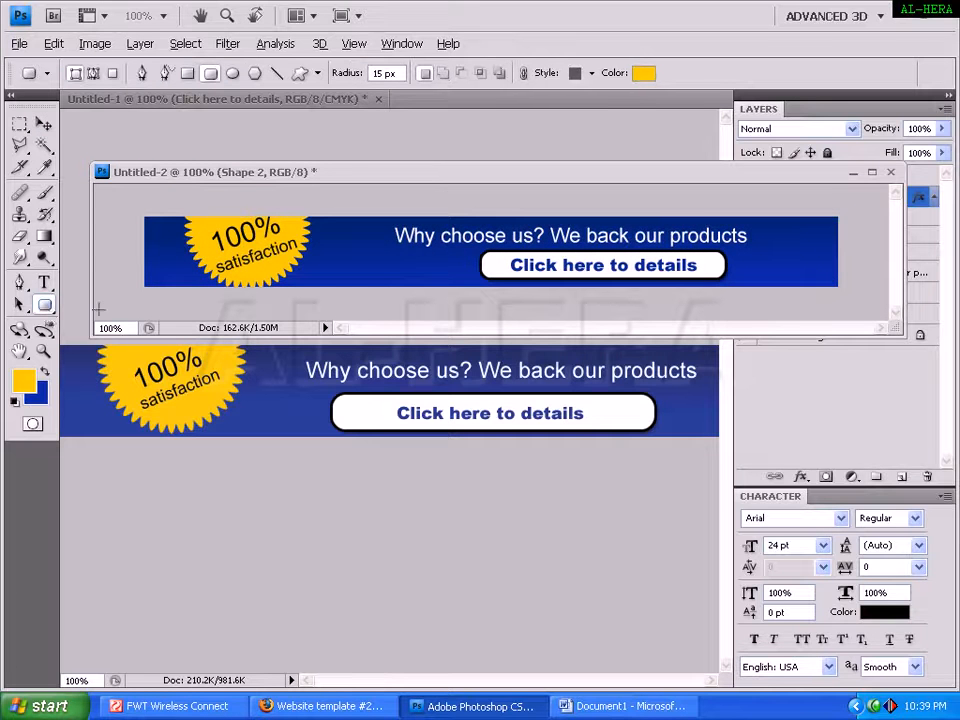
pyautogui.click(643, 72)
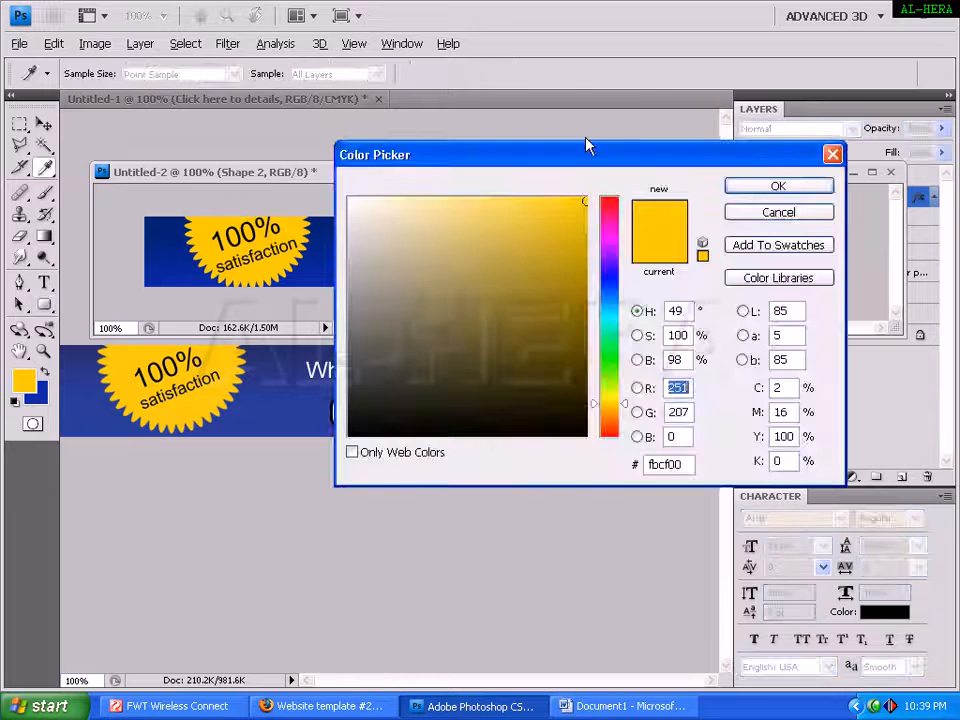
pyautogui.click(349, 199)
pyautogui.press('Return')
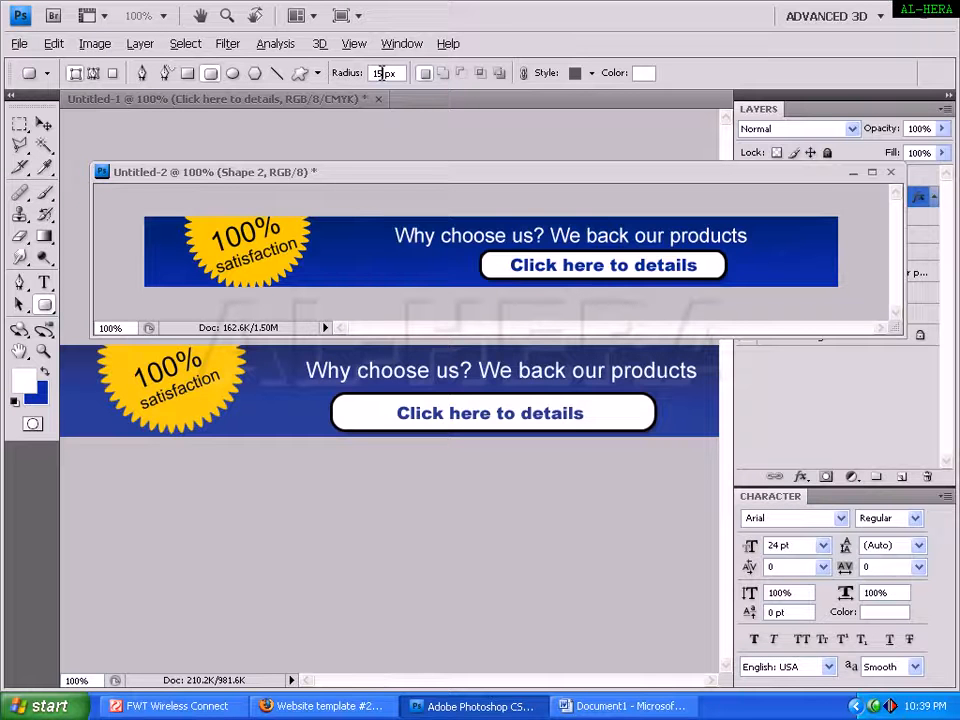
# Draw a trial rounded rectangle with a 0 px radius between the badge and the button, and undo it.
pyautogui.moveTo(382, 73); pyautogui.dragTo(372, 72)
pyautogui.write('5')
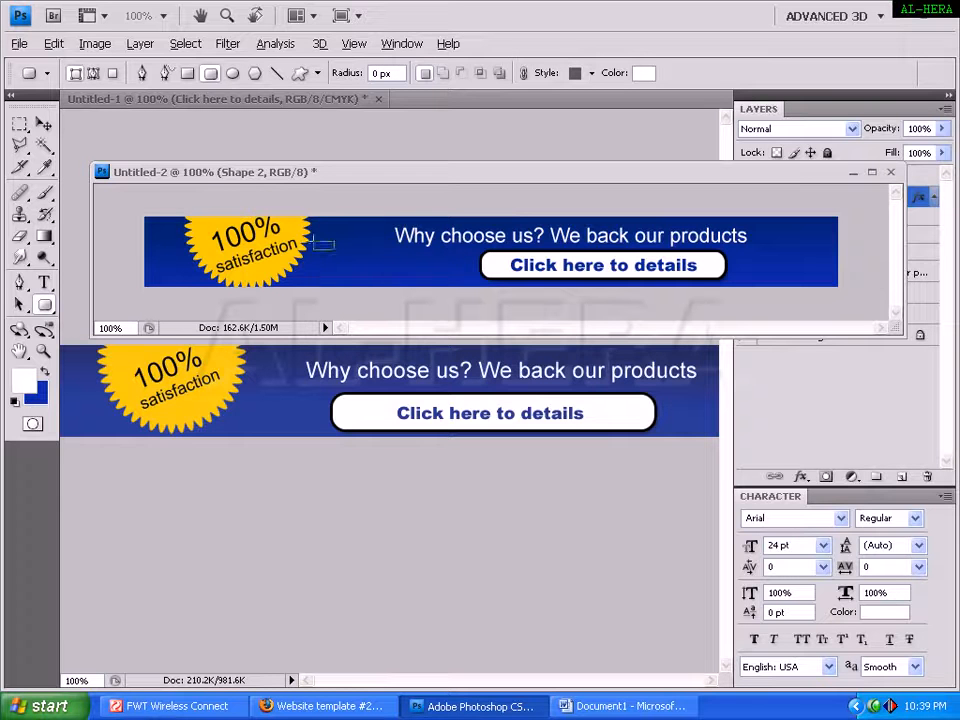
pyautogui.moveTo(313, 241); pyautogui.dragTo(503, 279)
pyautogui.hotkey('ctrl', 'z')
# Set the Rounded Rectangle tool's corner radius to 5 px.
pyautogui.click(49, 309)
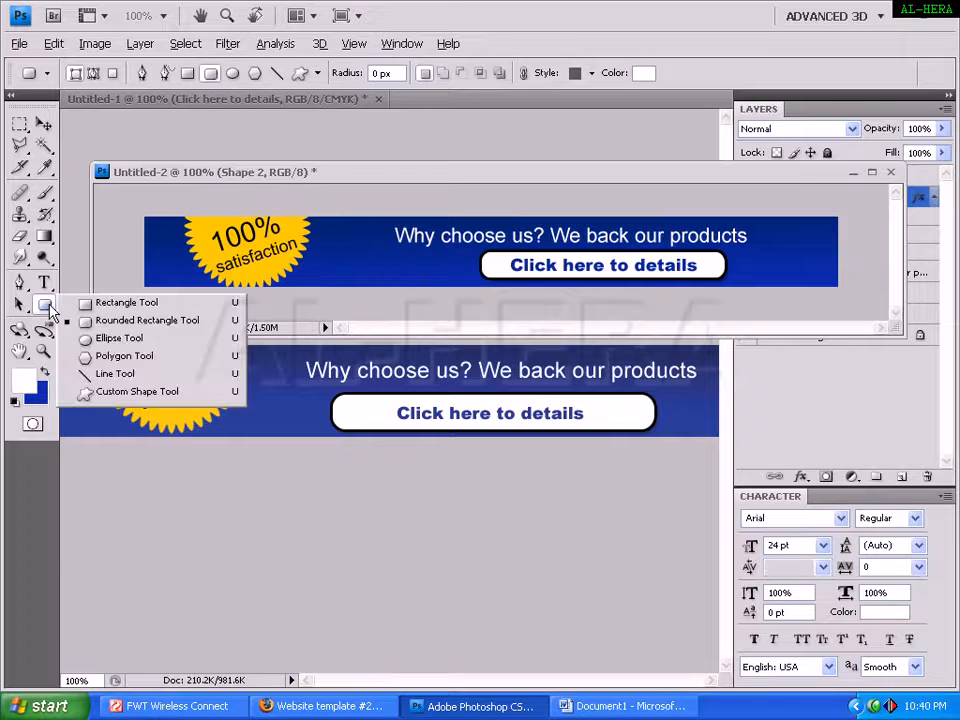
pyautogui.click(382, 76)
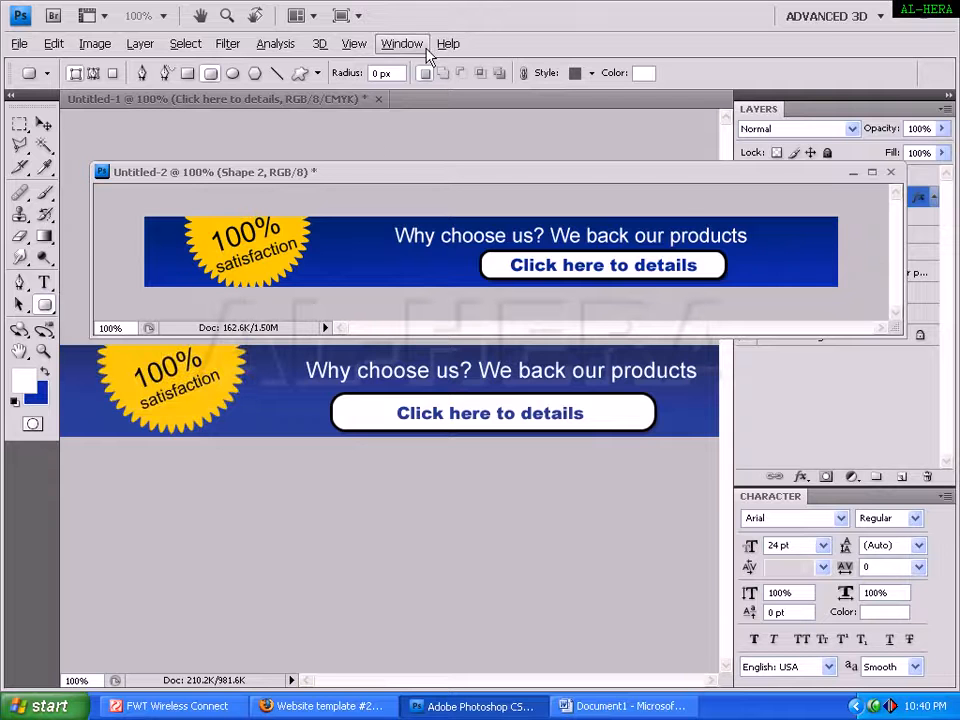
pyautogui.write('5')
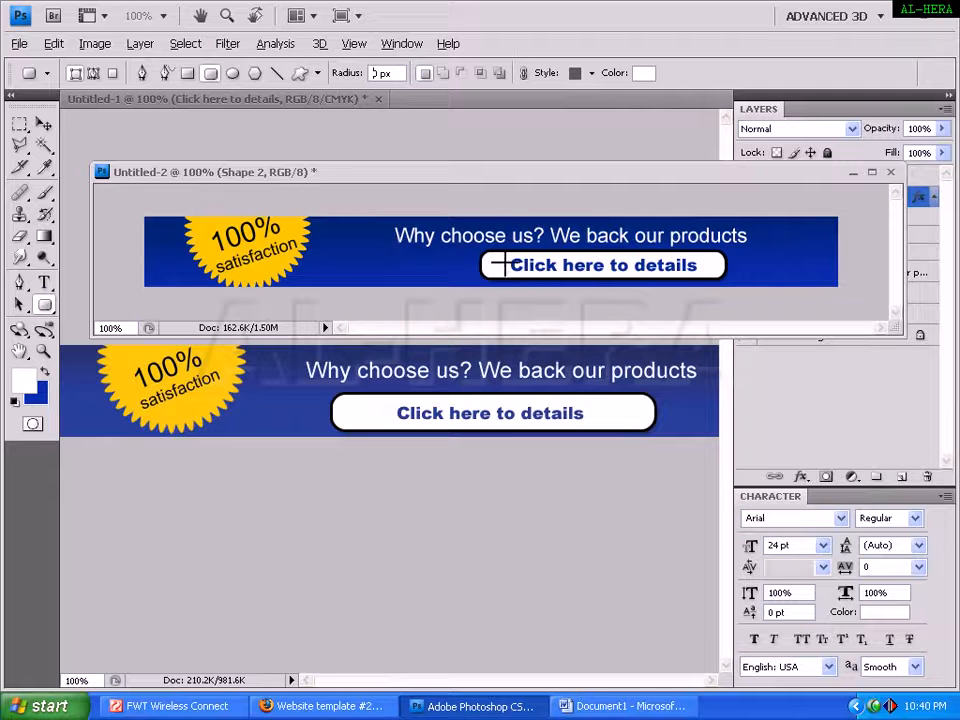